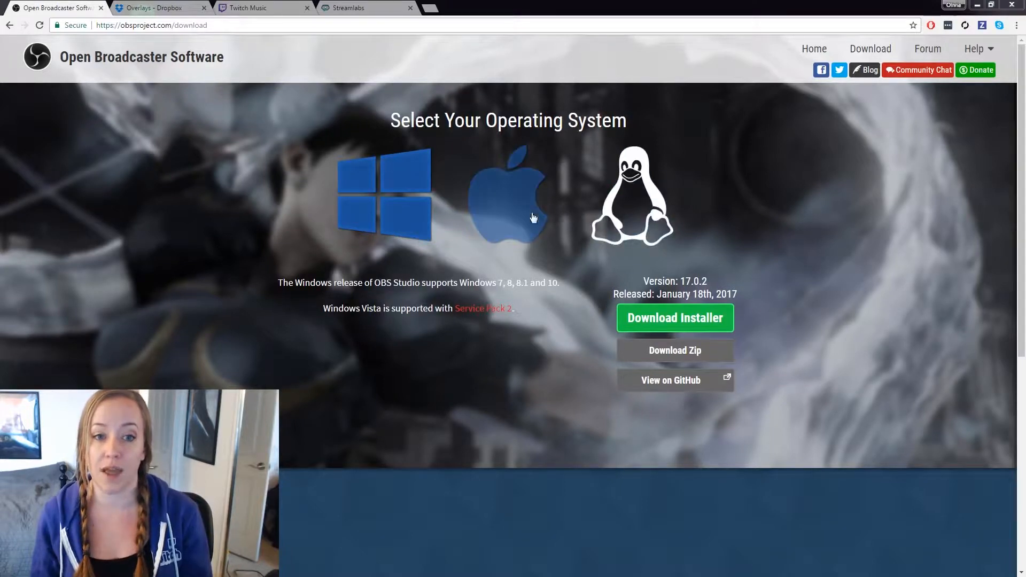
# - Download the OBS Studio installer for Windows from the OBS download page
pyautogui.click(645, 320)
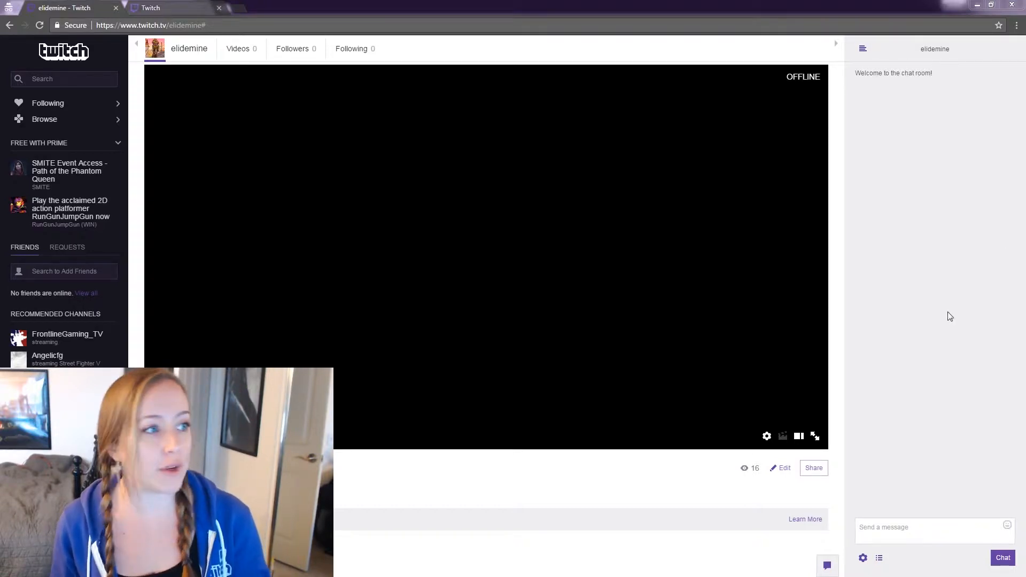
# - Remove the trailing # from the Twitch channel's web address and load the channel page again
pyautogui.click(269, 25)
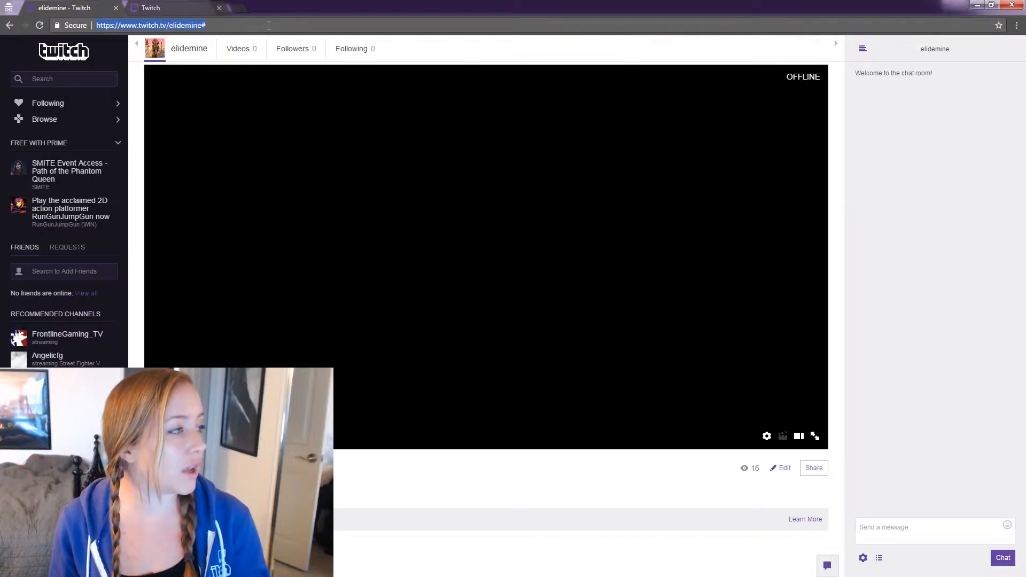
pyautogui.click(209, 25)
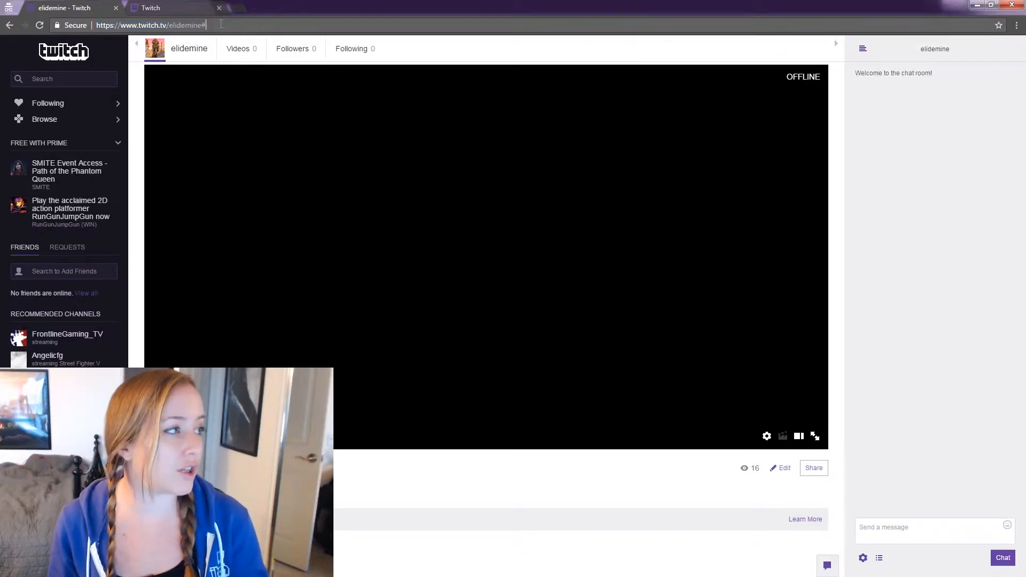
pyautogui.press('BackSpace')
pyautogui.press('Return')
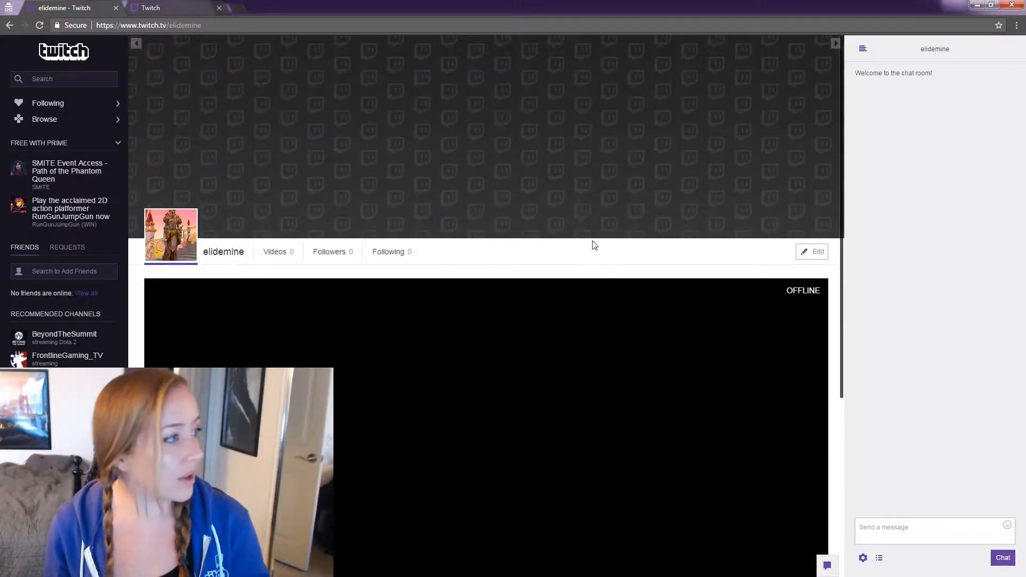
# - Upload the pink Play for Planned Parenthood banner as the channel's cover image and finish editing the profile header
pyautogui.scroll(-4, 651, 225)
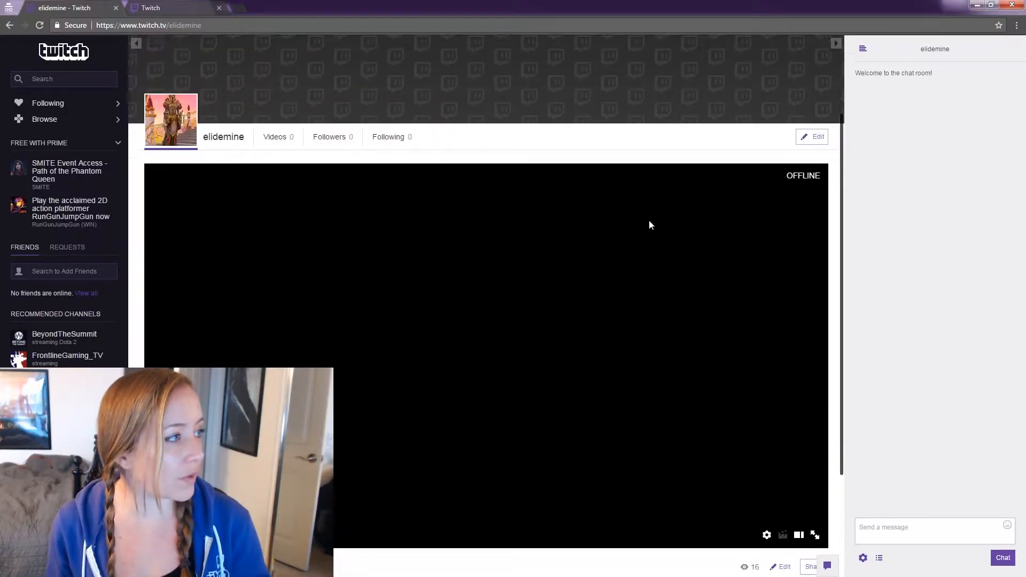
pyautogui.scroll(4, 655, 165)
pyautogui.click(816, 259)
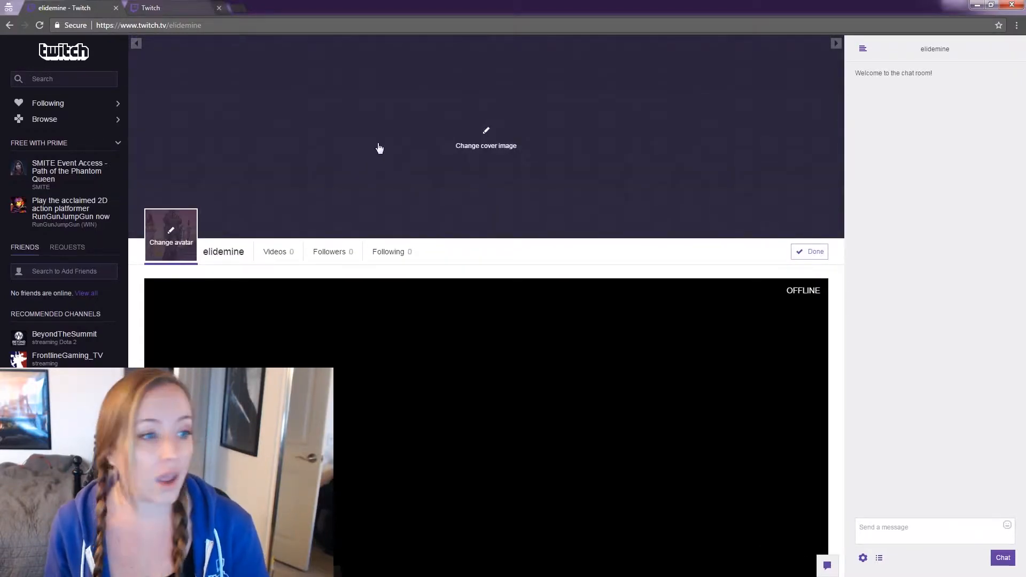
pyautogui.click(486, 137)
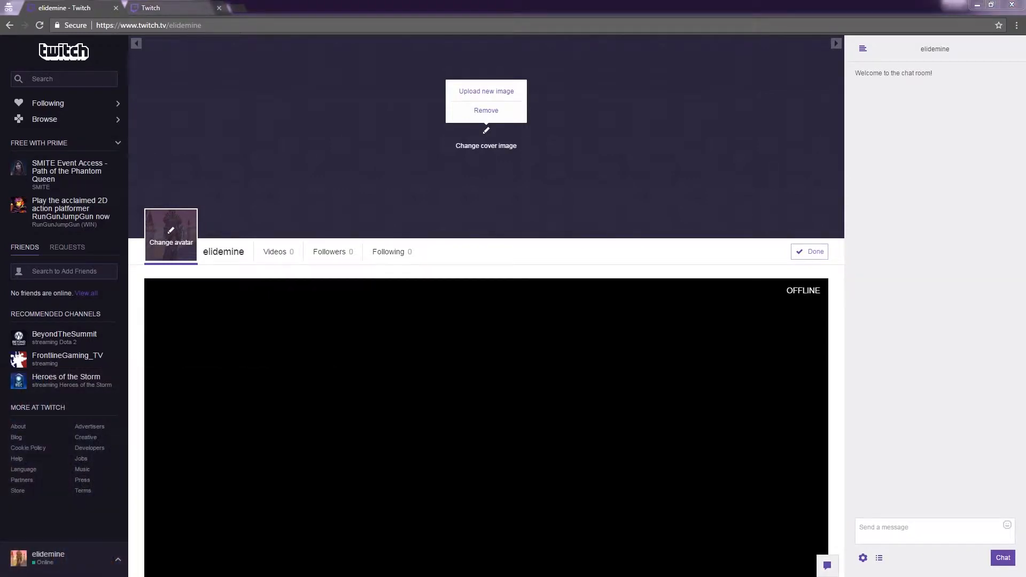
pyautogui.click(490, 91)
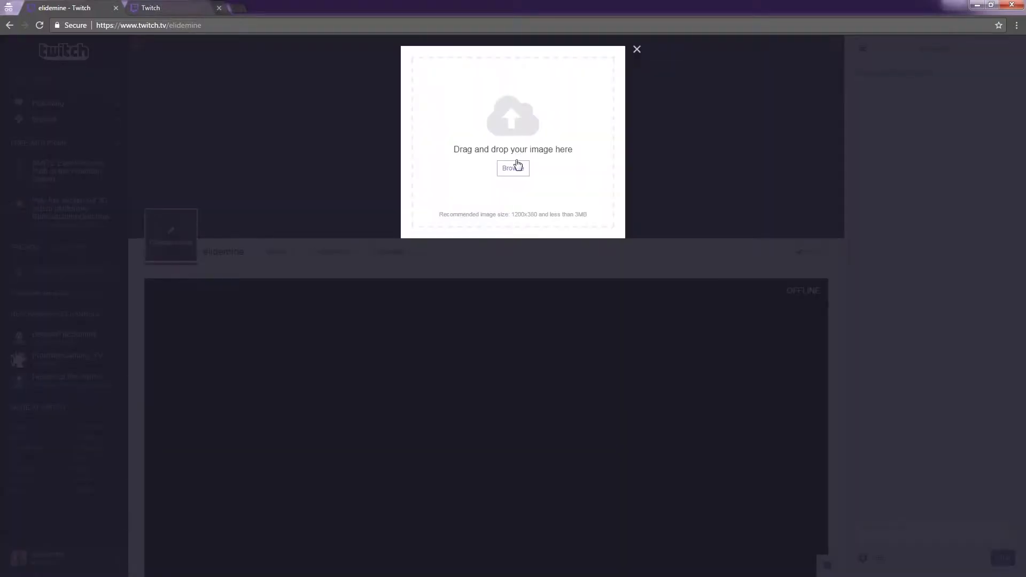
pyautogui.hotkey('alt', 'Tab')
pyautogui.moveTo(898, 192); pyautogui.dragTo(545, 138)
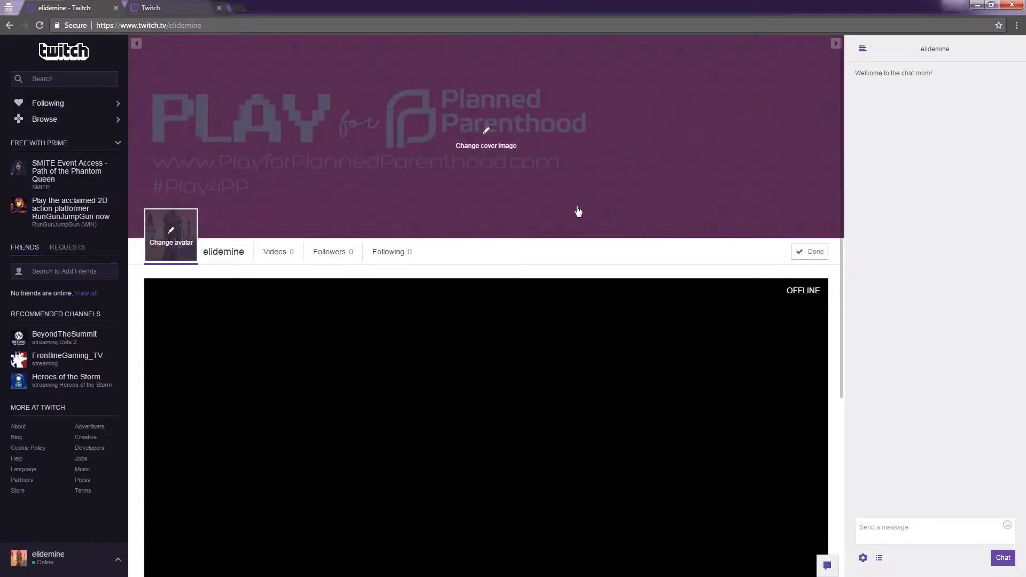
pyautogui.click(809, 251)
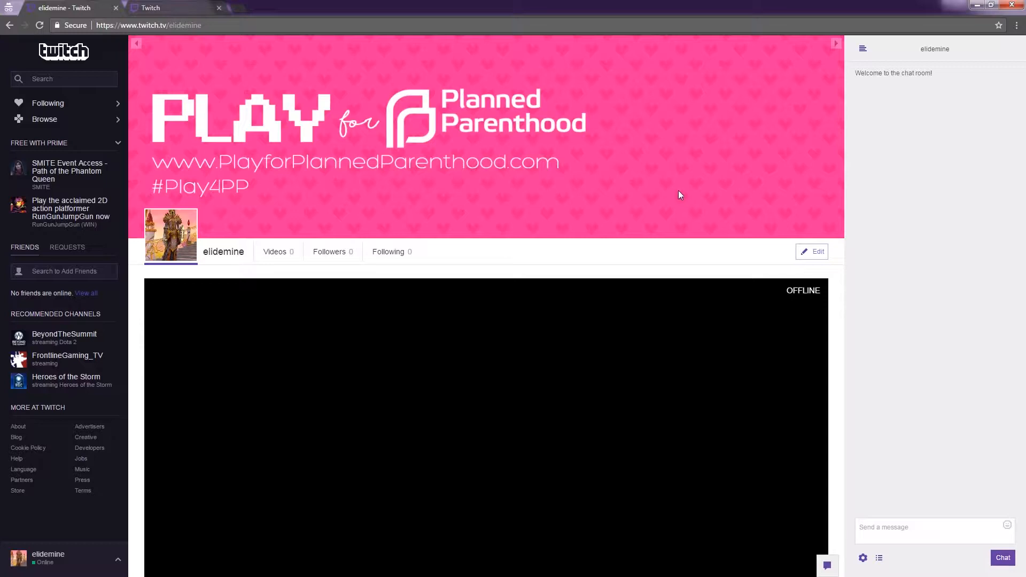
# - Set the broadcast title to "This is the NEWER Title of my Broadcast" and the streamed game to World of Warcraft, and save
pyautogui.scroll(-3, 678, 190)
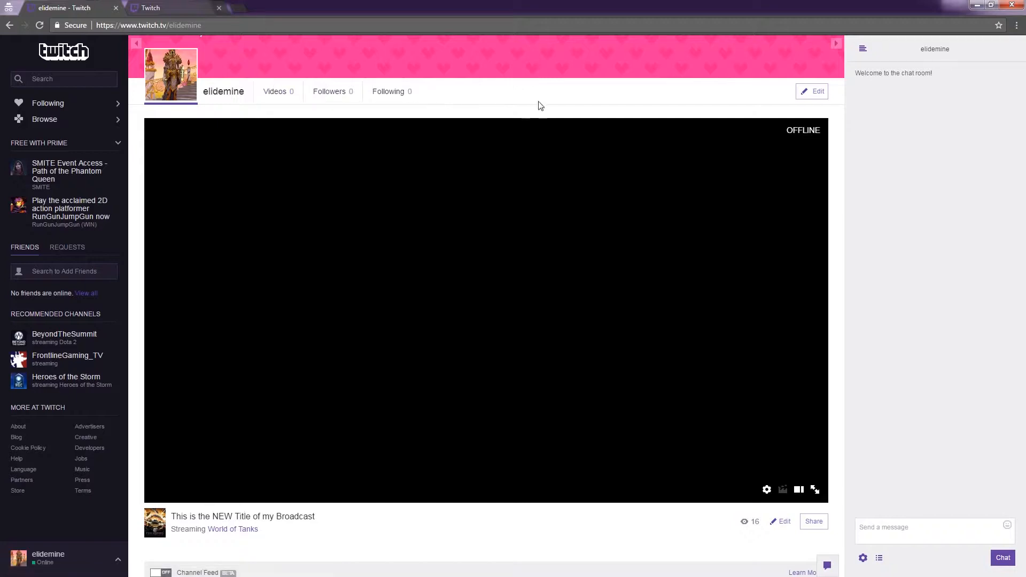
pyautogui.scroll(-1, 509, 109)
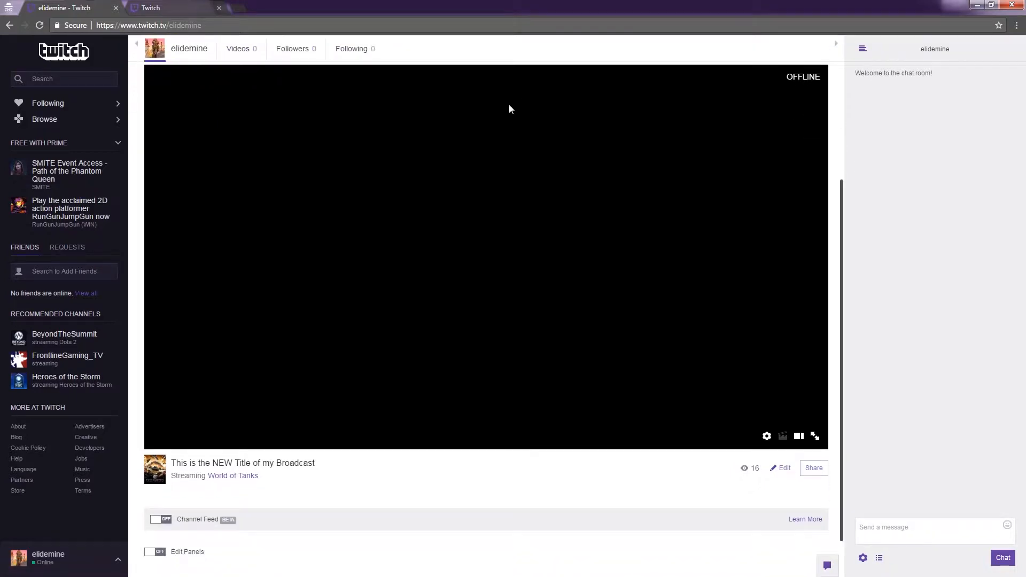
pyautogui.moveTo(343, 460); pyautogui.dragTo(185, 463)
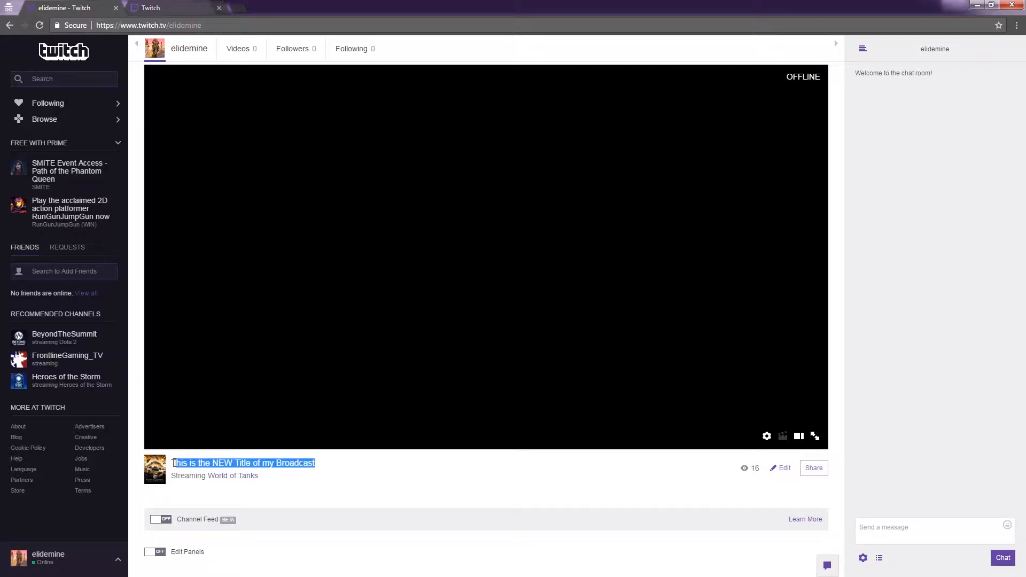
pyautogui.click(338, 476)
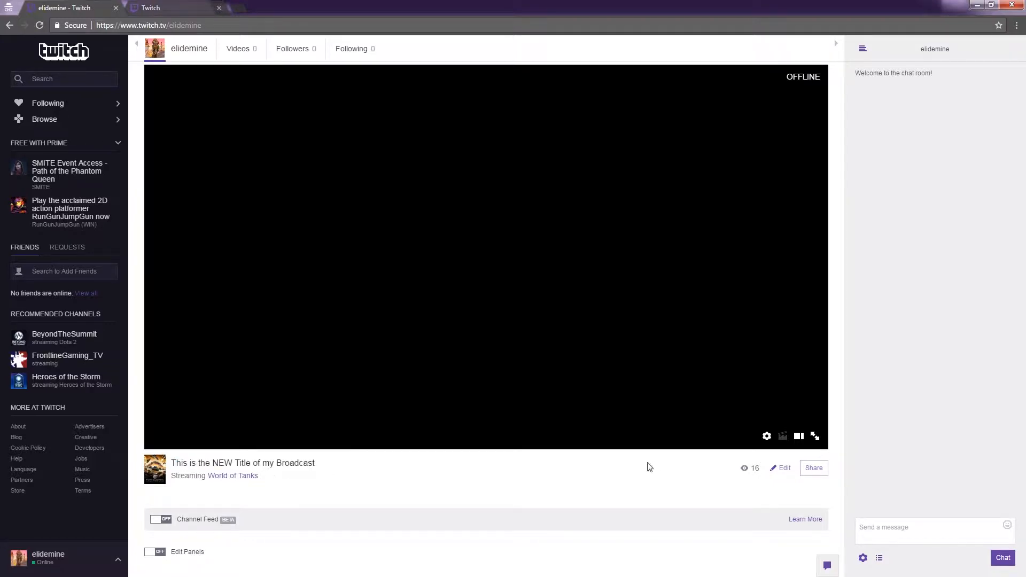
pyautogui.click(777, 469)
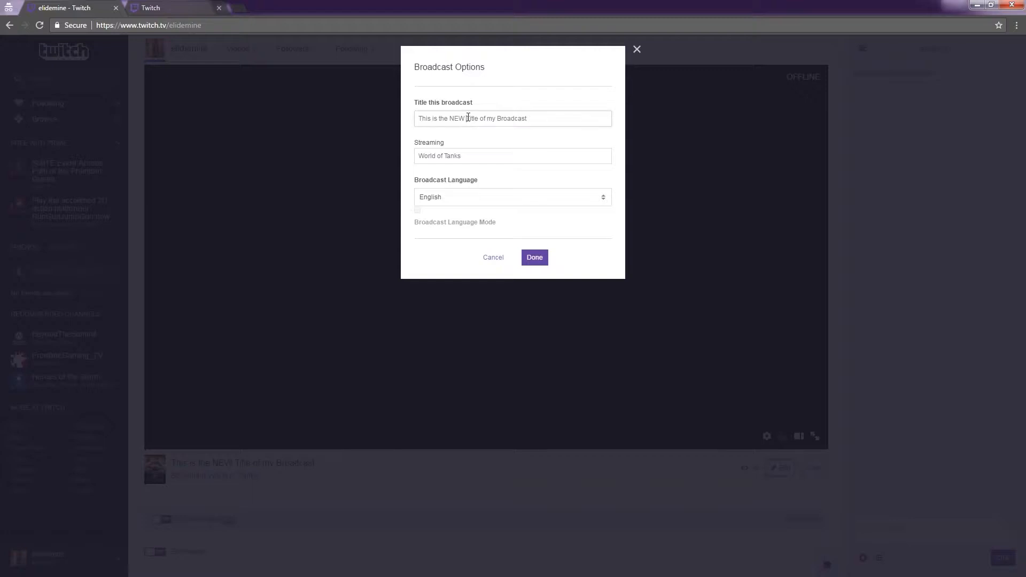
pyautogui.write('ER')
pyautogui.click(481, 155)
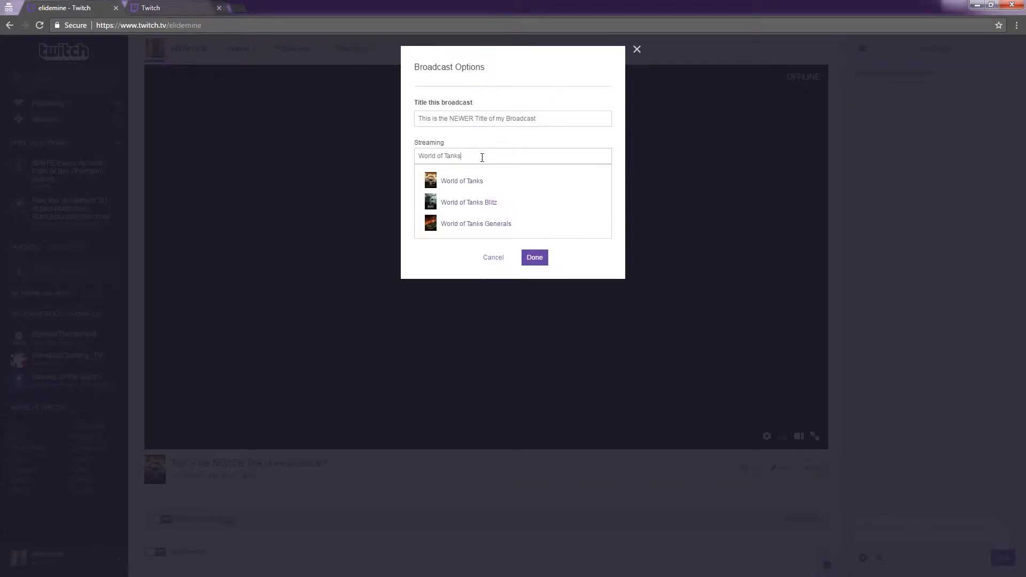
pyautogui.doubleClick(482, 157)
pyautogui.write('Warcraft')
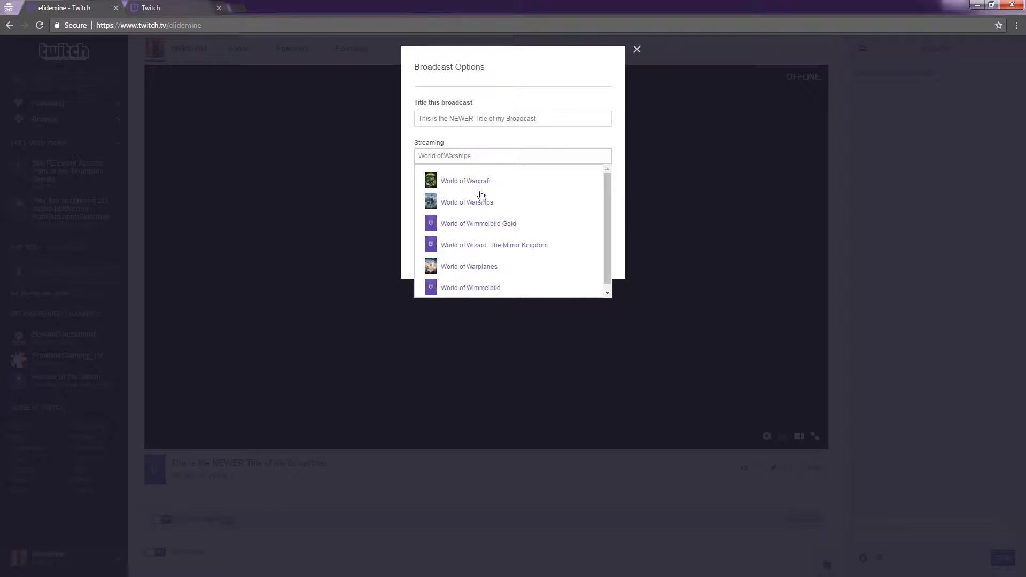
pyautogui.click(485, 185)
pyautogui.click(534, 257)
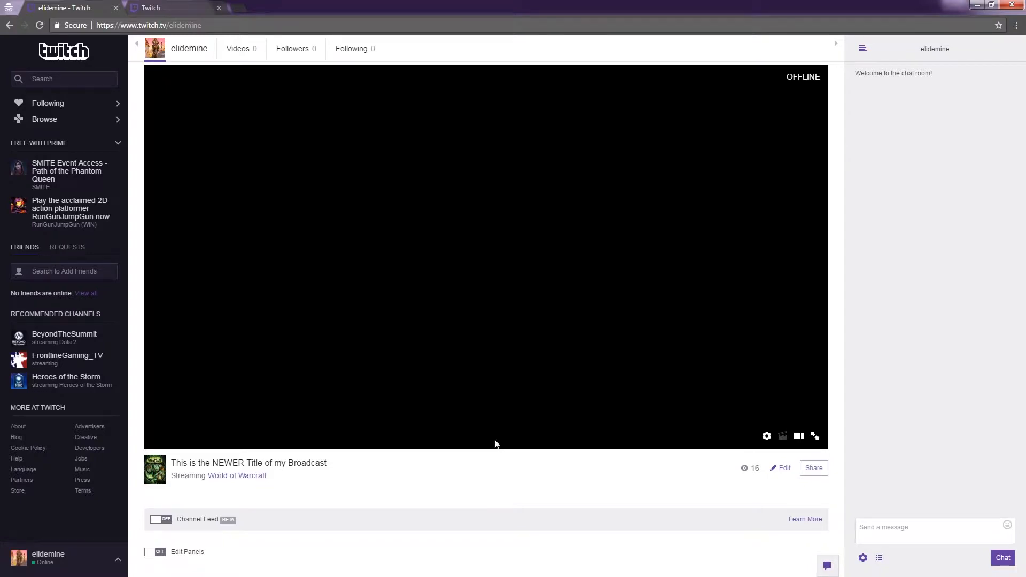
# - Look over the channel page from the cover image down to the panels area below the broadcast title
pyautogui.scroll(-1, 425, 475)
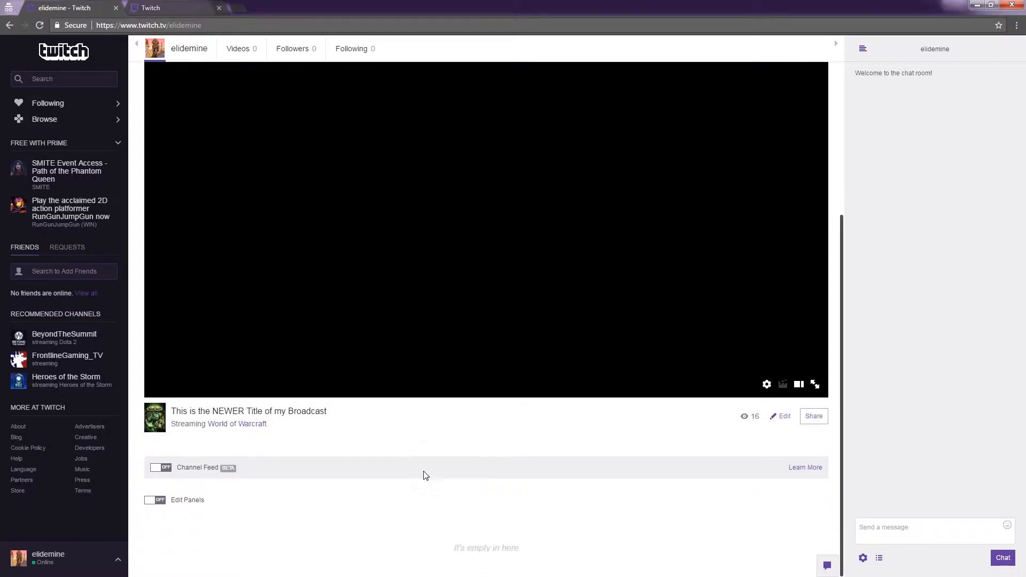
pyautogui.scroll(1, 425, 474)
pyautogui.scroll(1, 424, 475)
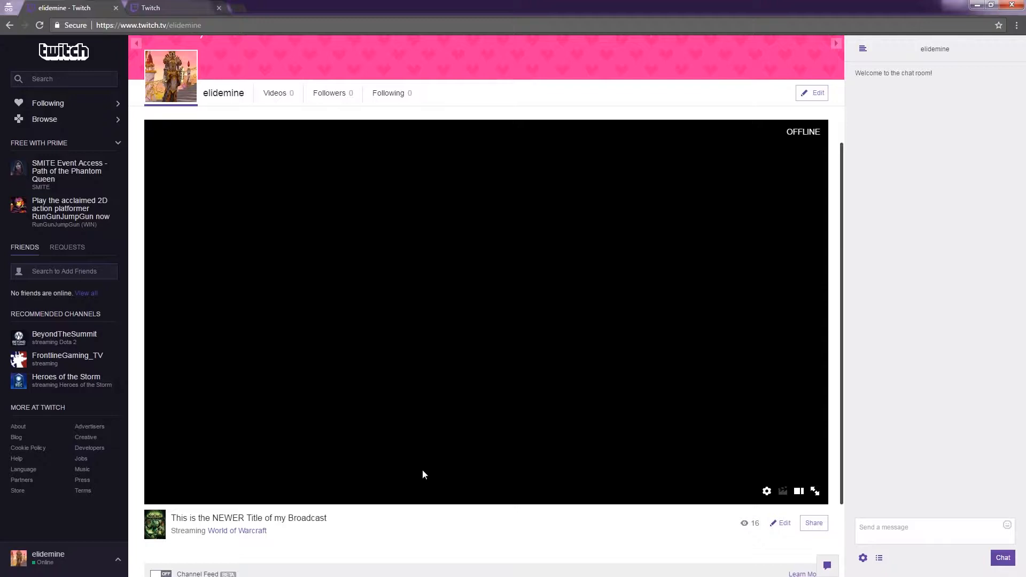
pyautogui.scroll(-1, 430, 462)
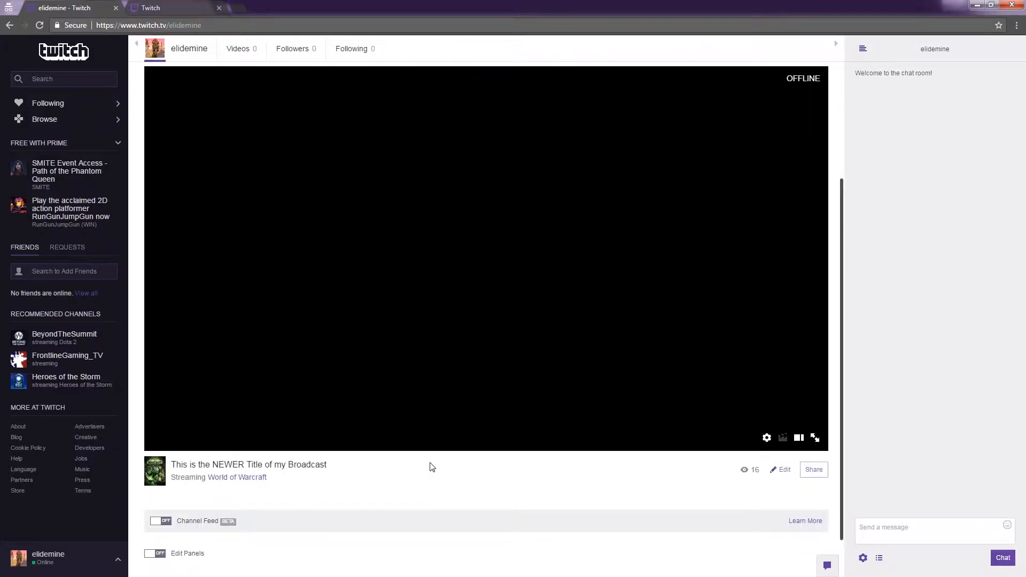
pyautogui.scroll(-1, 438, 459)
pyautogui.scroll(3, 438, 457)
pyautogui.scroll(-3, 439, 458)
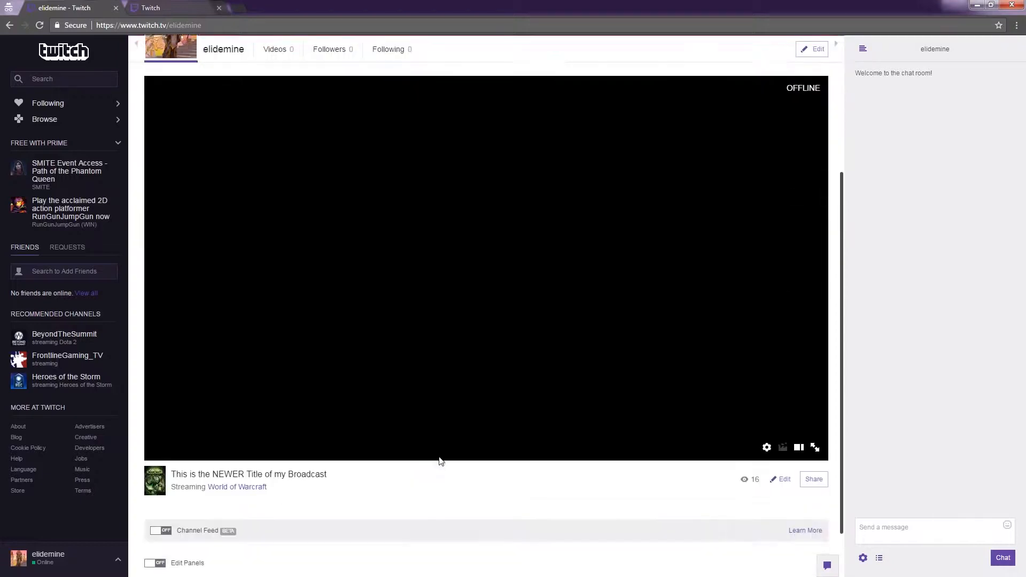
pyautogui.scroll(-1, 439, 461)
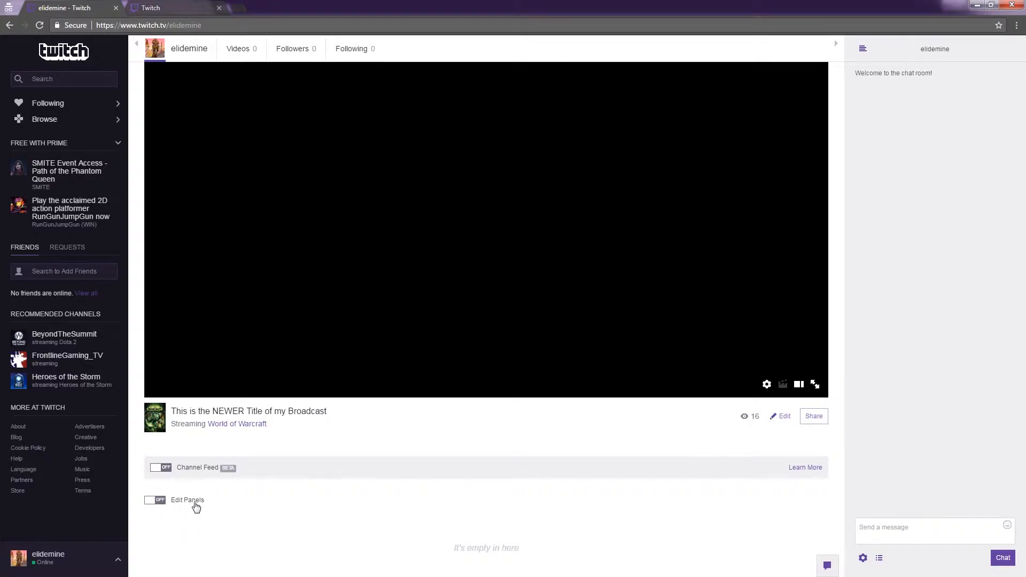
# - Add a channel panel titled "About Me" with the description "This is about me", submit it and leave panel editing
pyautogui.click(196, 506)
pyautogui.scroll(-3, 425, 407)
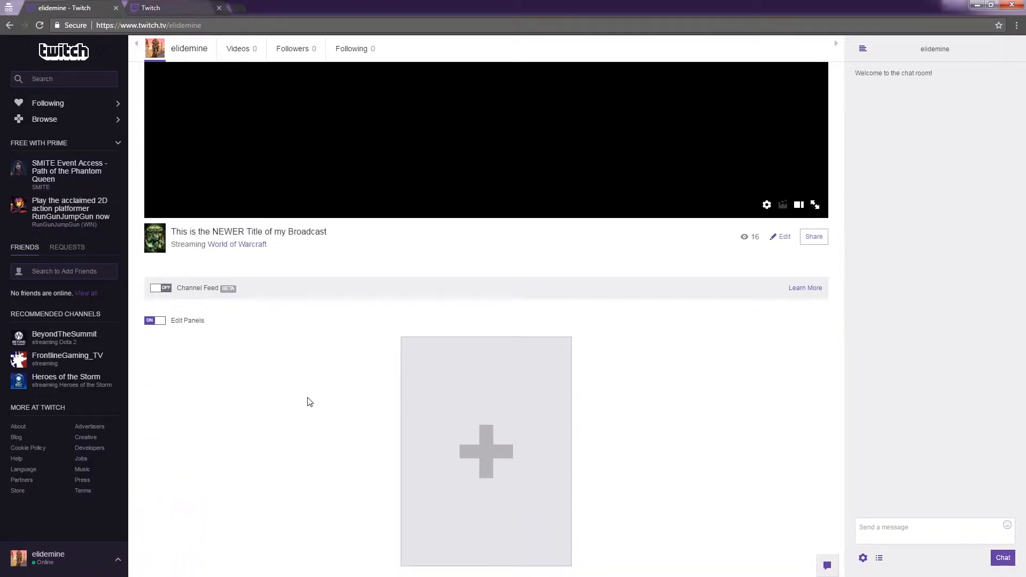
pyautogui.click(484, 451)
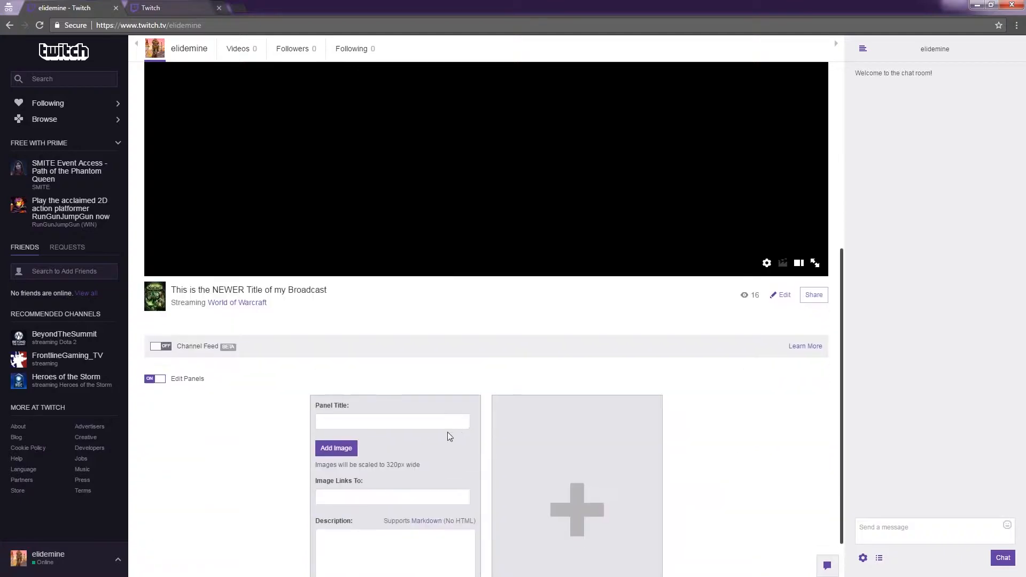
pyautogui.scroll(-1, 448, 433)
pyautogui.write('A')
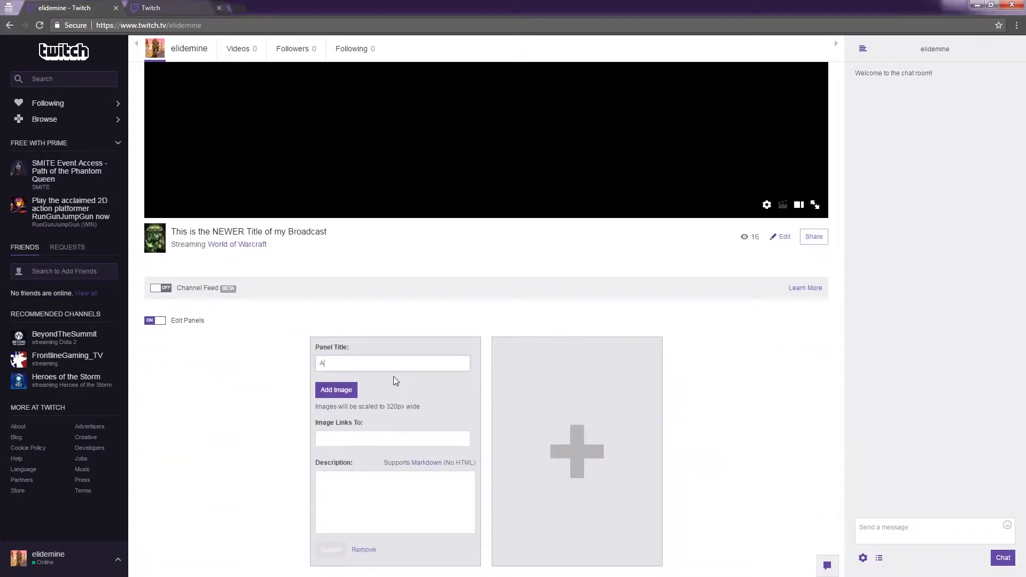
pyautogui.write('bout Me')
pyautogui.click(351, 499)
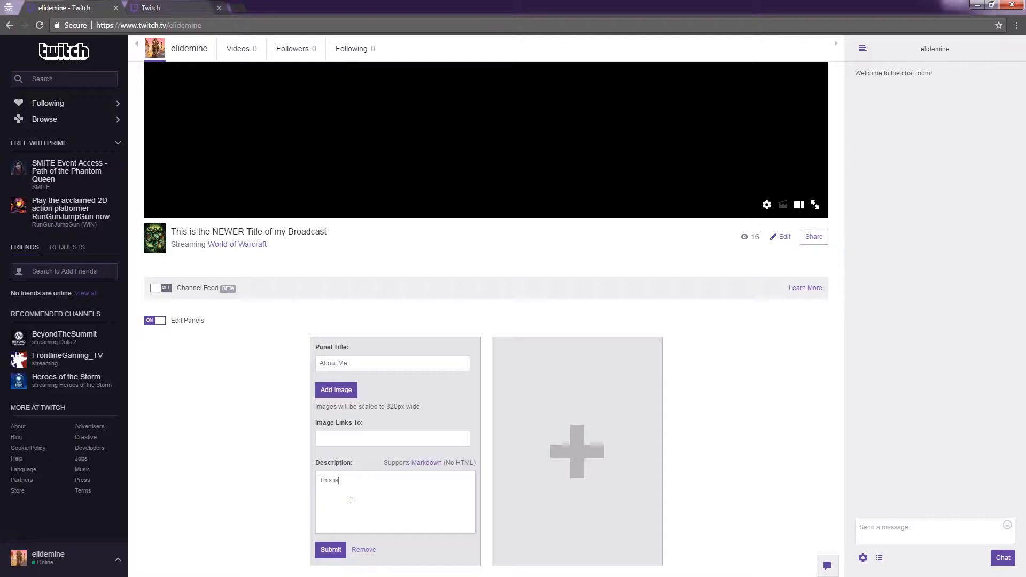
pyautogui.write('This is about me')
pyautogui.hotkey('ctrl', 'a')
pyautogui.click(335, 556)
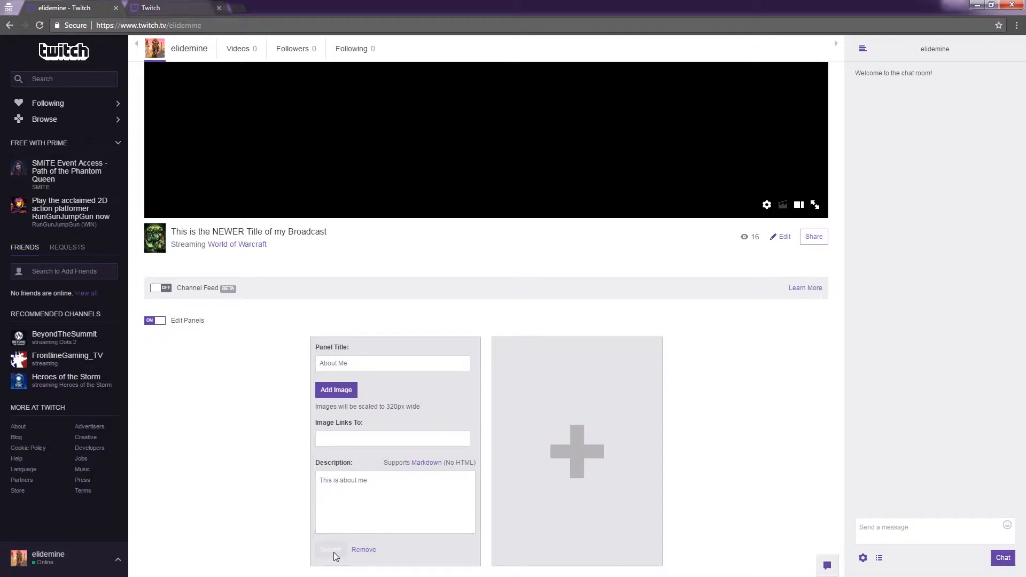
pyautogui.click(155, 320)
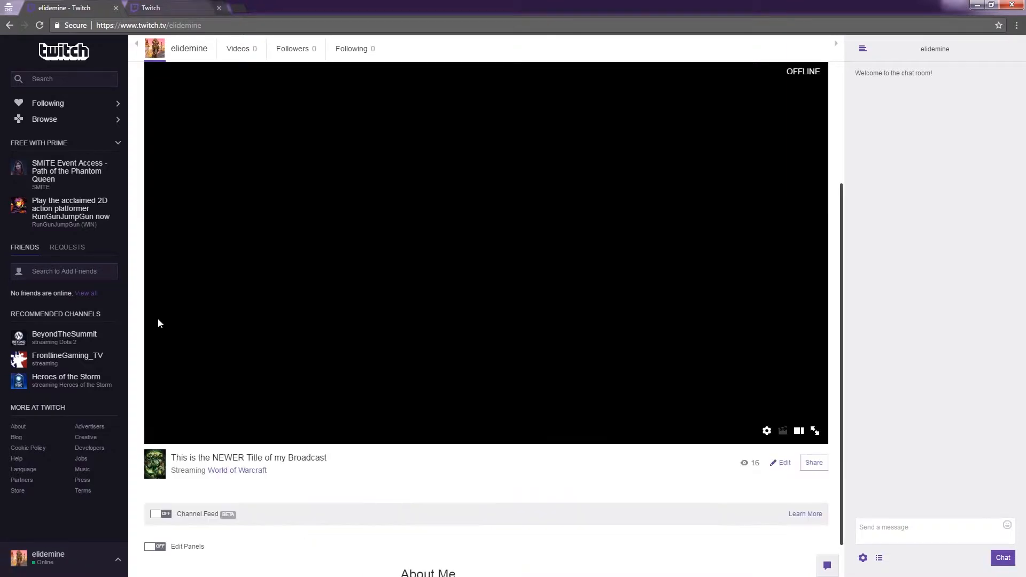
pyautogui.scroll(-1, 398, 401)
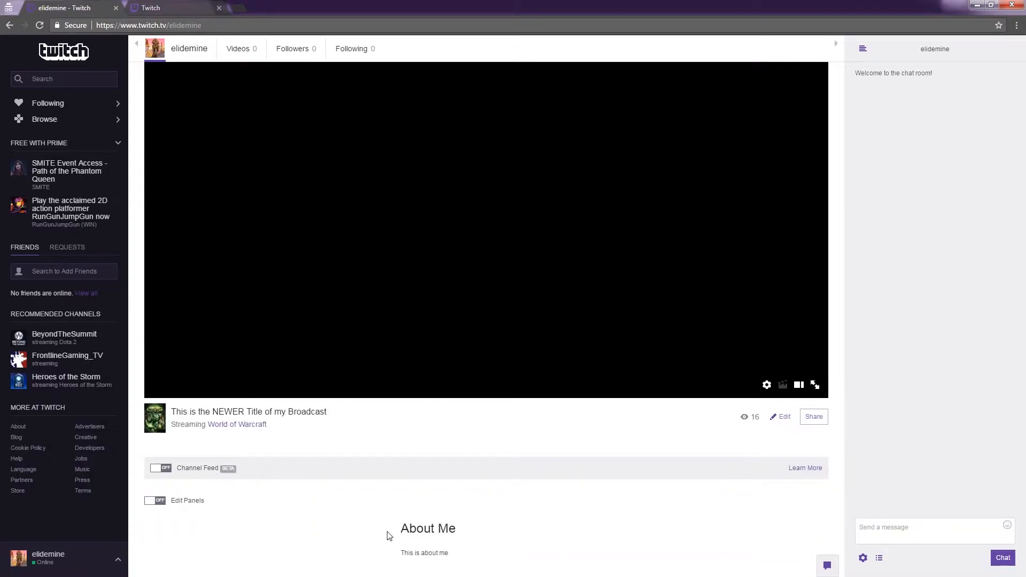
# - Add a second panel titled "About Planned Parenthood" with the description "This is about Planned Parenthood", then leave panel editing
pyautogui.click(186, 502)
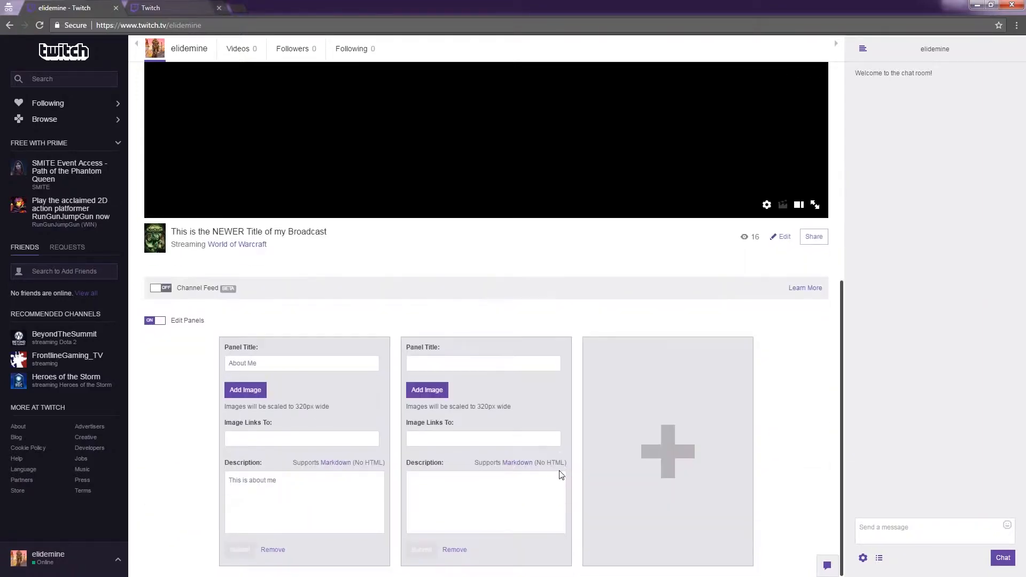
pyautogui.click(444, 366)
pyautogui.write('About Planned Parenthood')
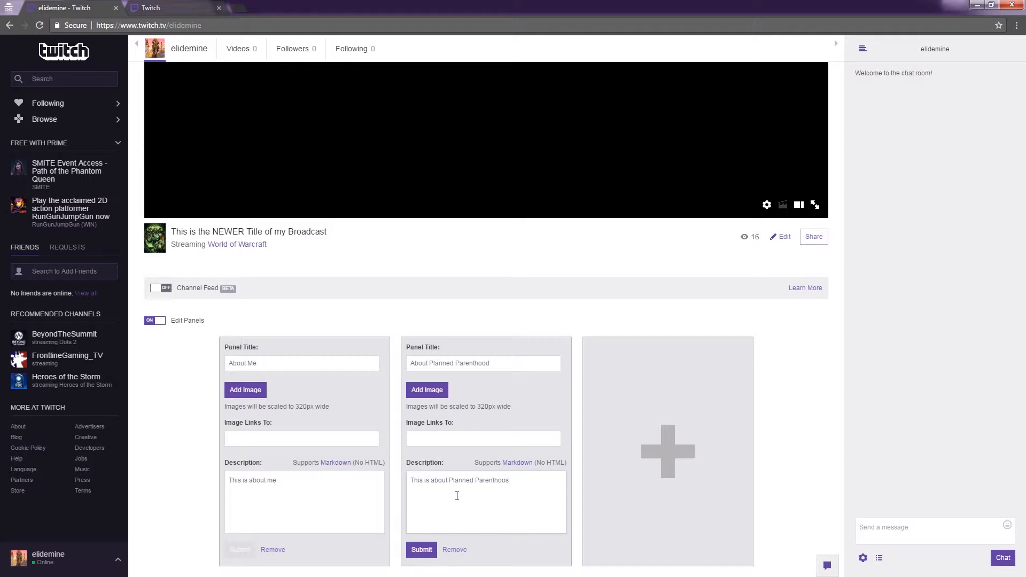
pyautogui.click(153, 320)
pyautogui.scroll(-1, 378, 339)
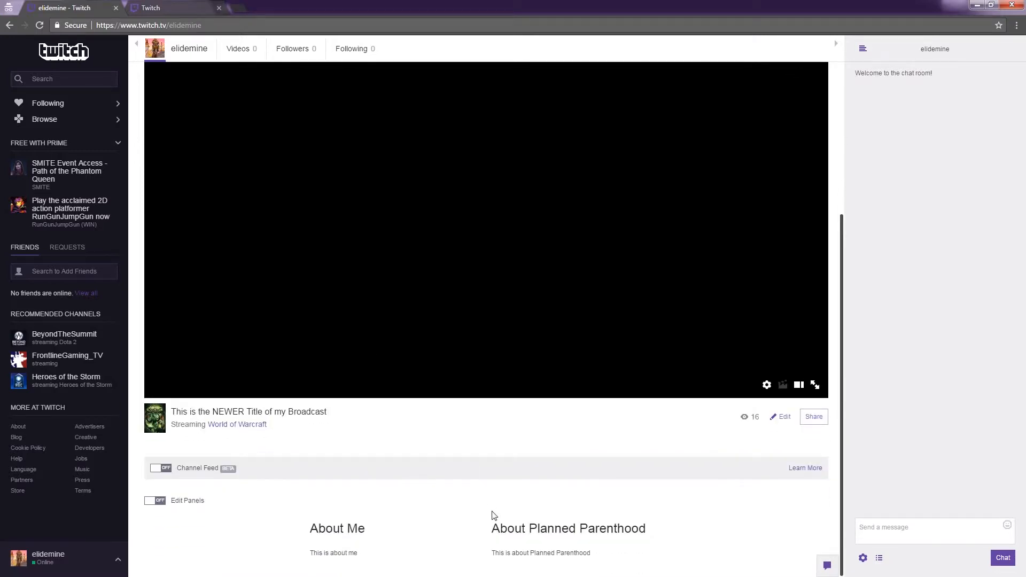
# - Add the image Play4PP_Twitch_Buttons_AboutMe from the Buttons folder to the "About Me" panel, keeping the full crop area
pyautogui.click(179, 502)
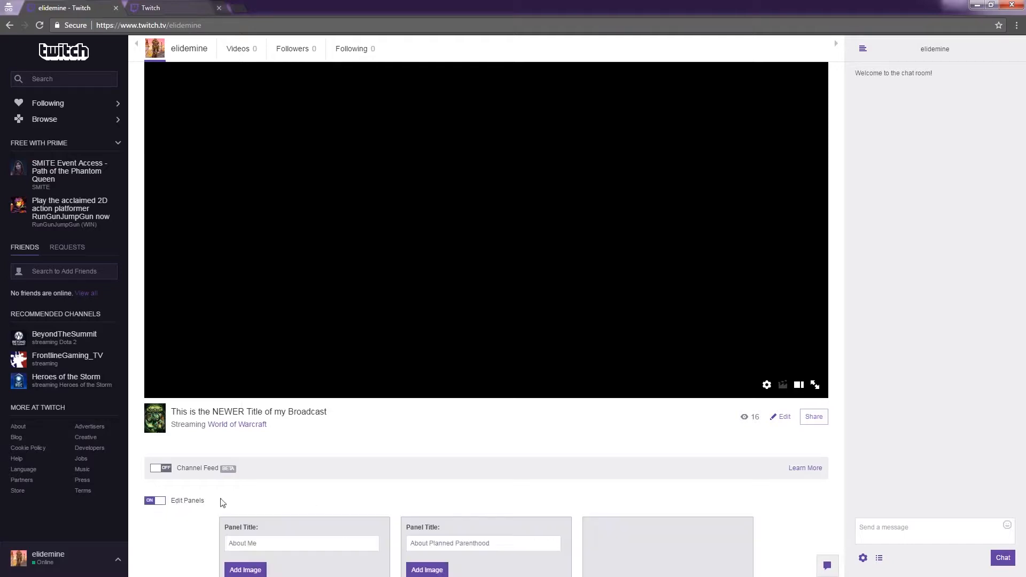
pyautogui.scroll(-3, 436, 422)
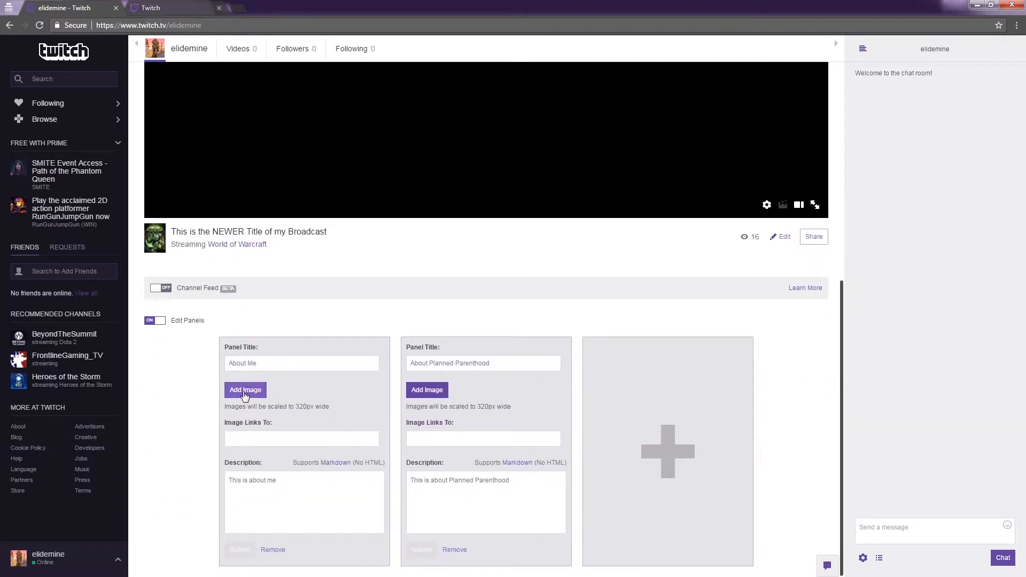
pyautogui.click(243, 391)
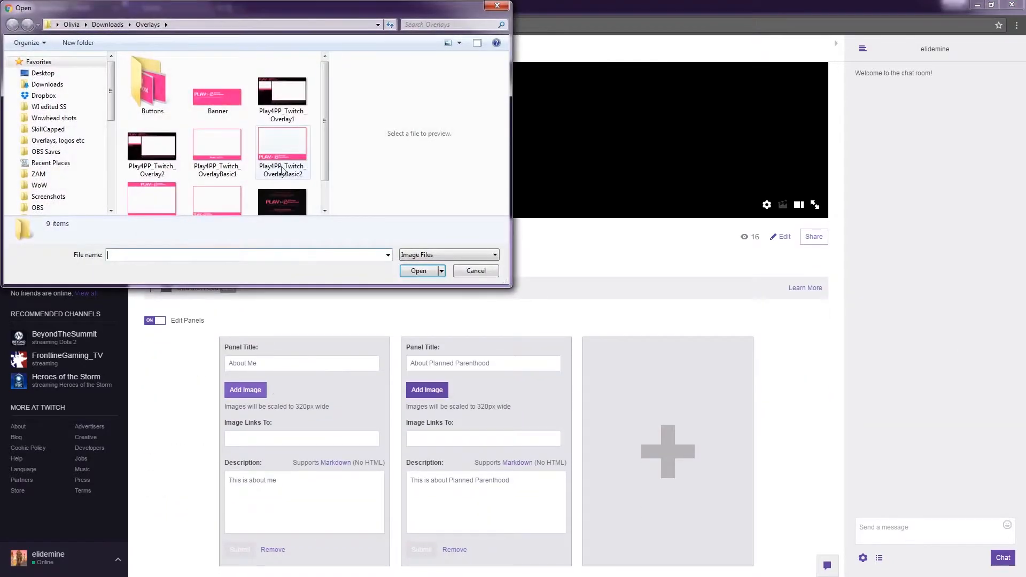
pyautogui.doubleClick(154, 85)
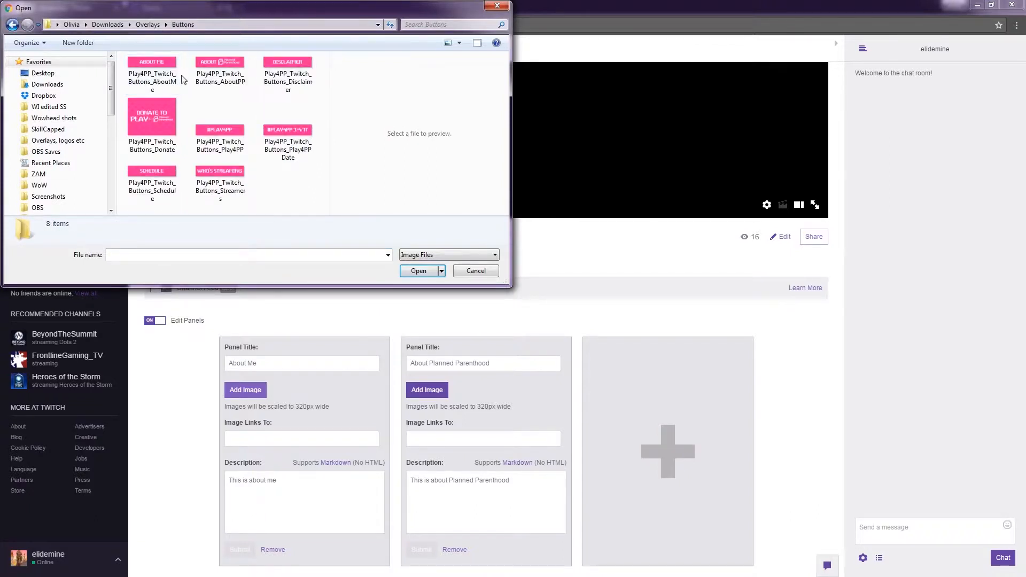
pyautogui.click(151, 75)
pyautogui.click(418, 271)
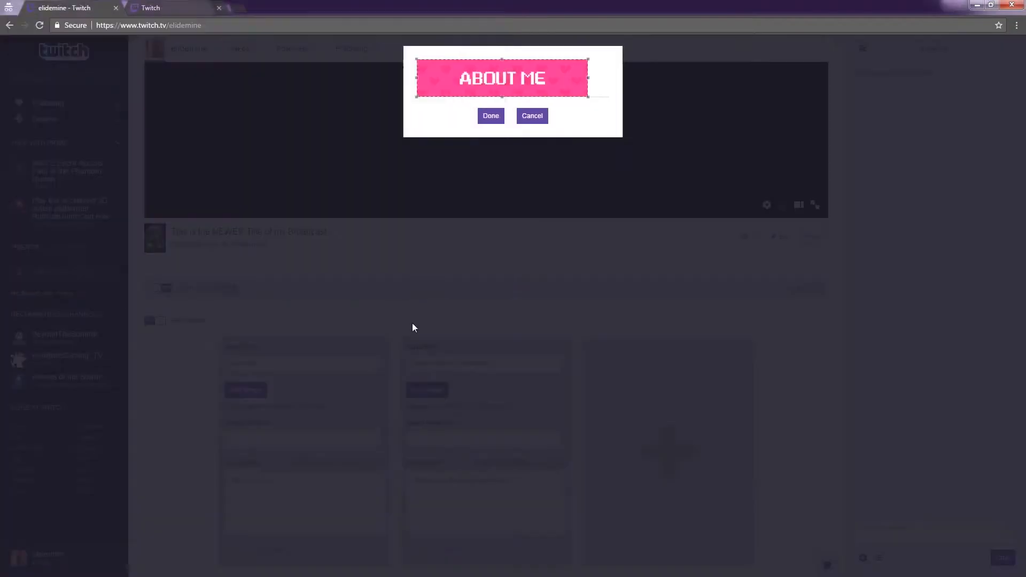
pyautogui.click(491, 116)
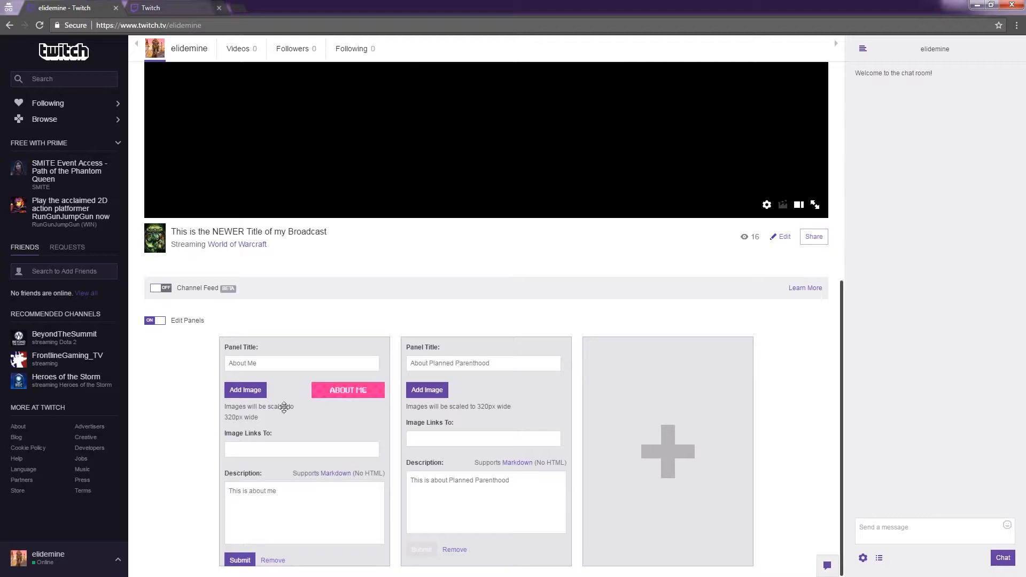
# - Clear the text title of the "About Me" panel, submit it and leave panel editing
pyautogui.click(281, 364)
pyautogui.moveTo(281, 364); pyautogui.dragTo(151, 365)
pyautogui.press('BackSpace')
pyautogui.click(239, 558)
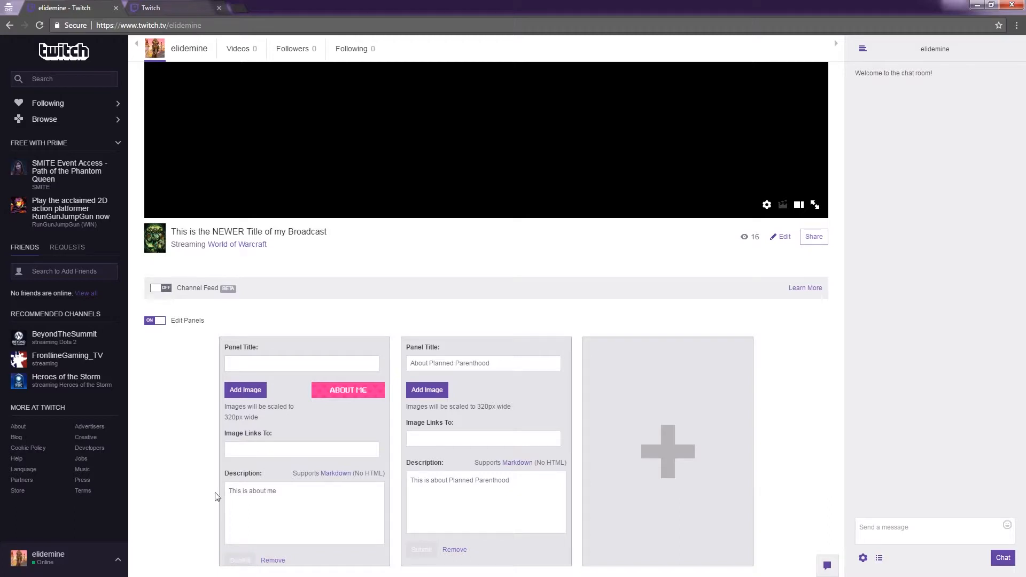
pyautogui.click(153, 321)
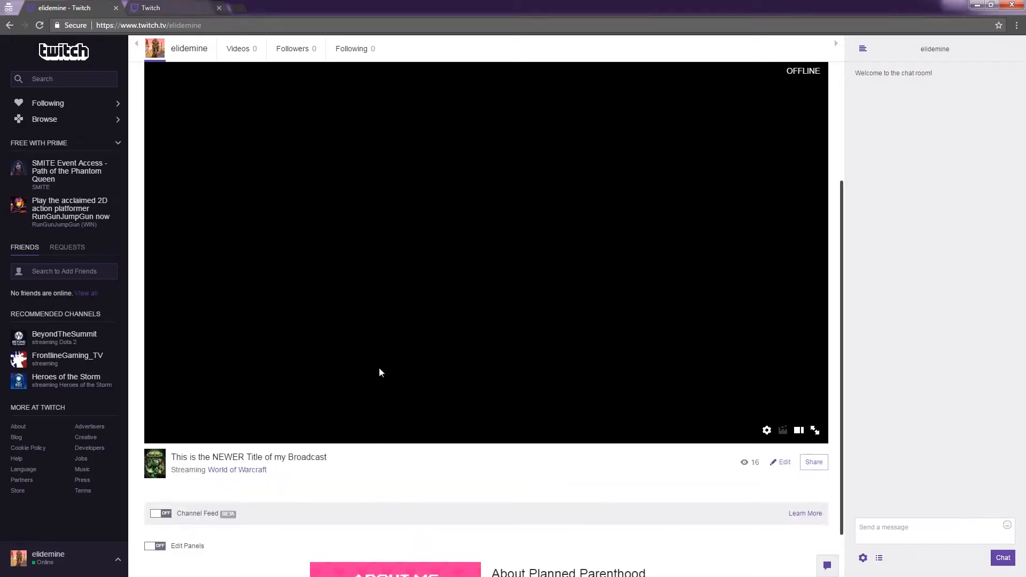
pyautogui.scroll(-1, 381, 373)
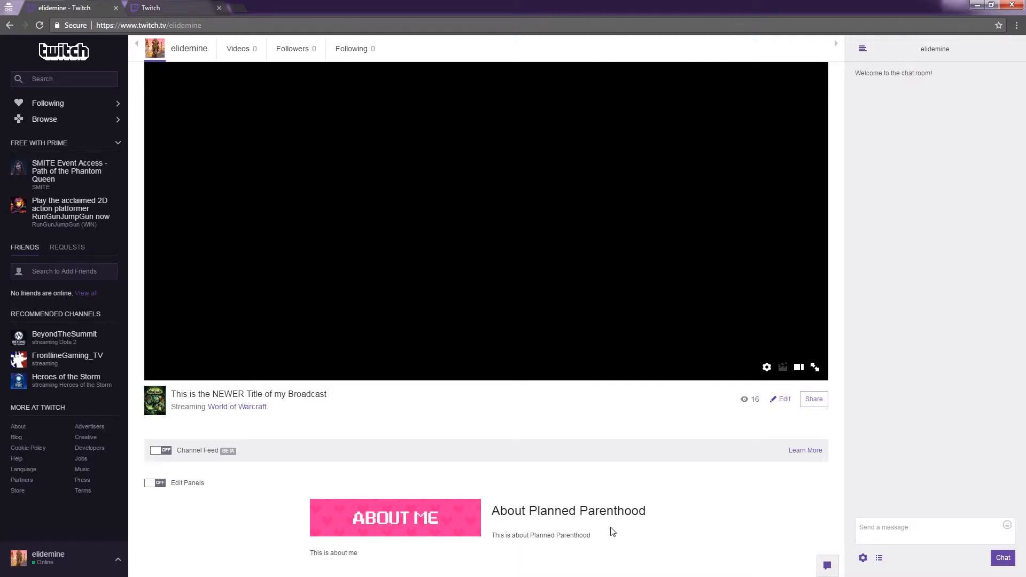
# - Replace the "About Planned Parenthood" panel's text title with the image Play4PP_Twitch_Buttons_AboutPP and submit the panel
pyautogui.click(187, 484)
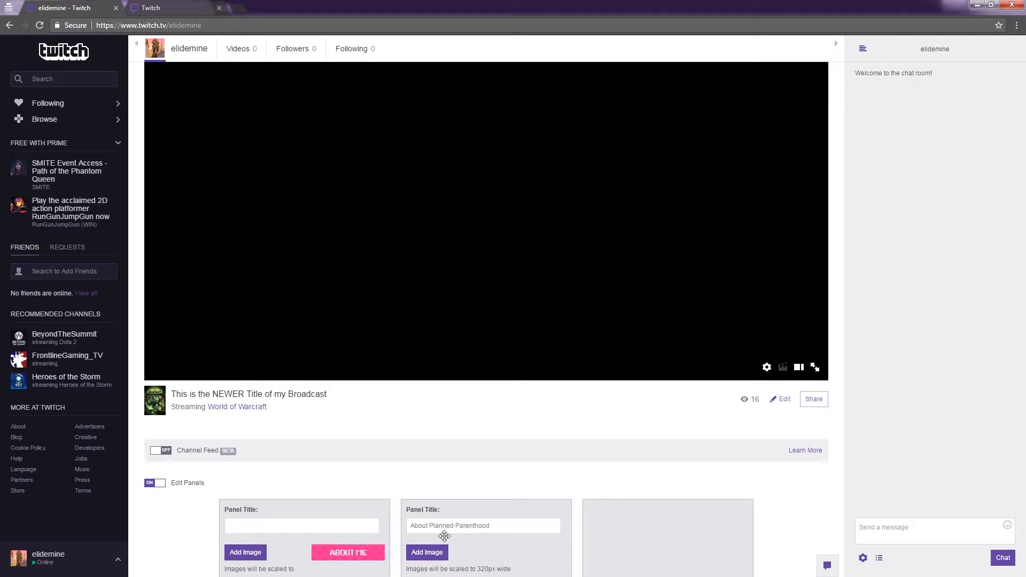
pyautogui.moveTo(499, 525); pyautogui.dragTo(366, 518)
pyautogui.press('BackSpace')
pyautogui.click(427, 552)
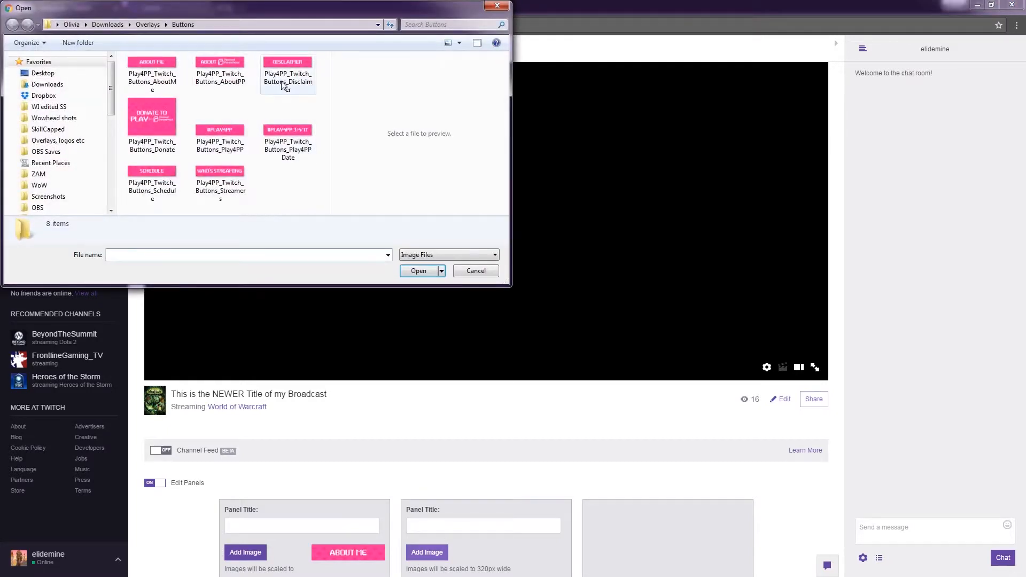
pyautogui.click(225, 77)
pyautogui.click(419, 271)
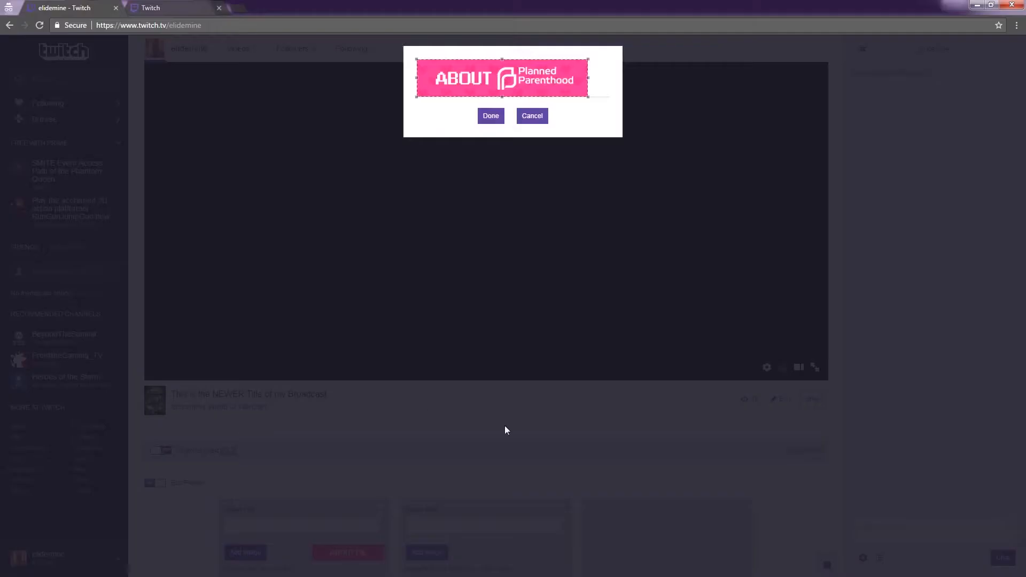
pyautogui.click(489, 119)
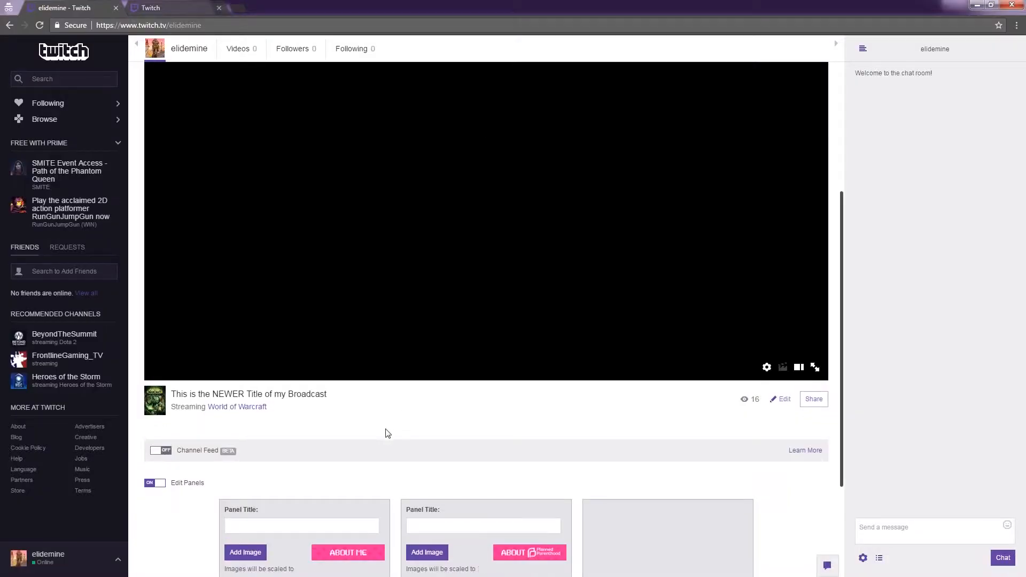
pyautogui.scroll(-3, 406, 448)
pyautogui.click(421, 560)
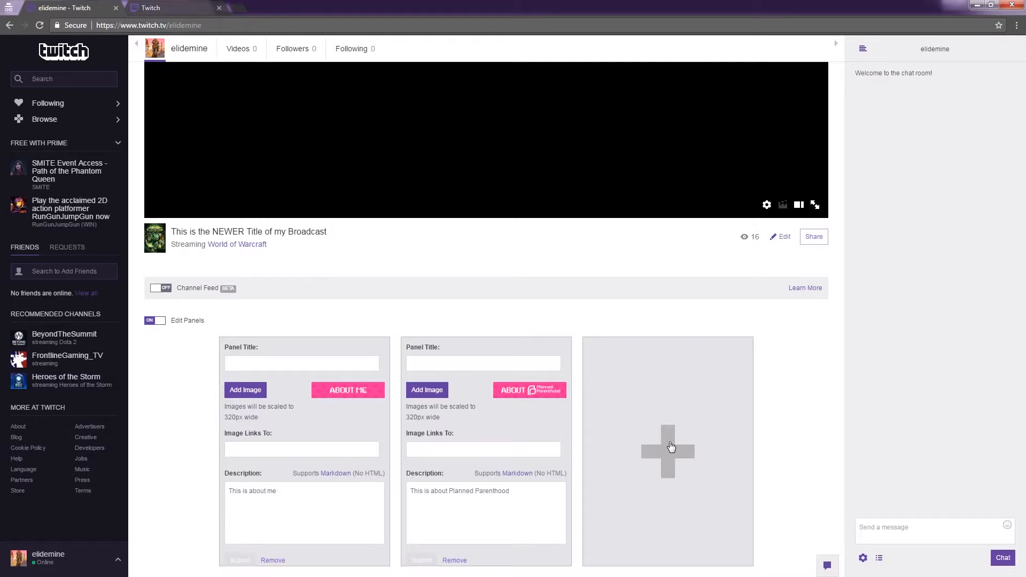
# - Add a third channel panel with the image Play4PP_Twitch_Buttons_Donate and accept its crop
pyautogui.click(671, 446)
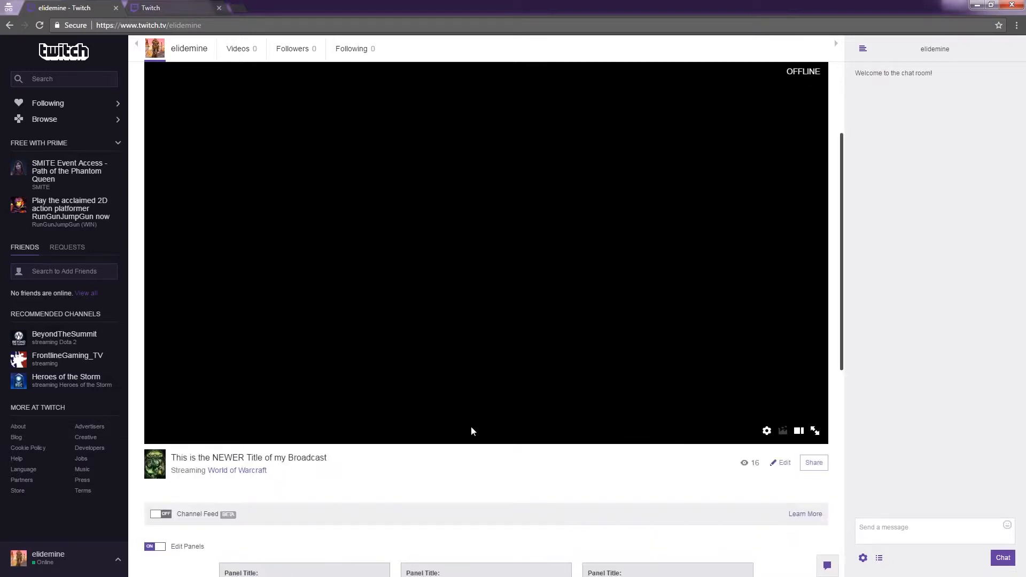
pyautogui.scroll(-6, 474, 431)
pyautogui.click(608, 295)
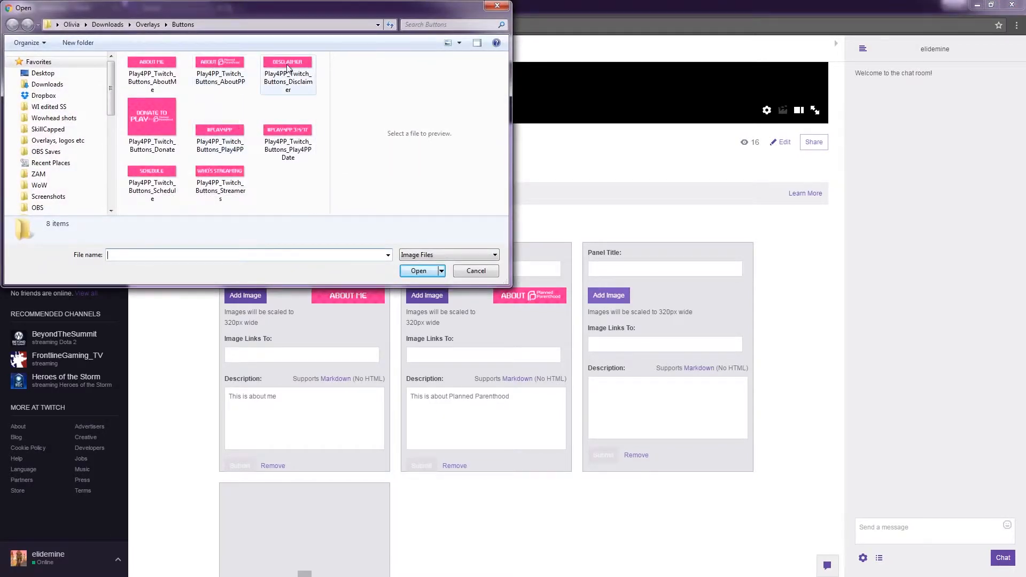
pyautogui.click(157, 118)
pyautogui.click(418, 270)
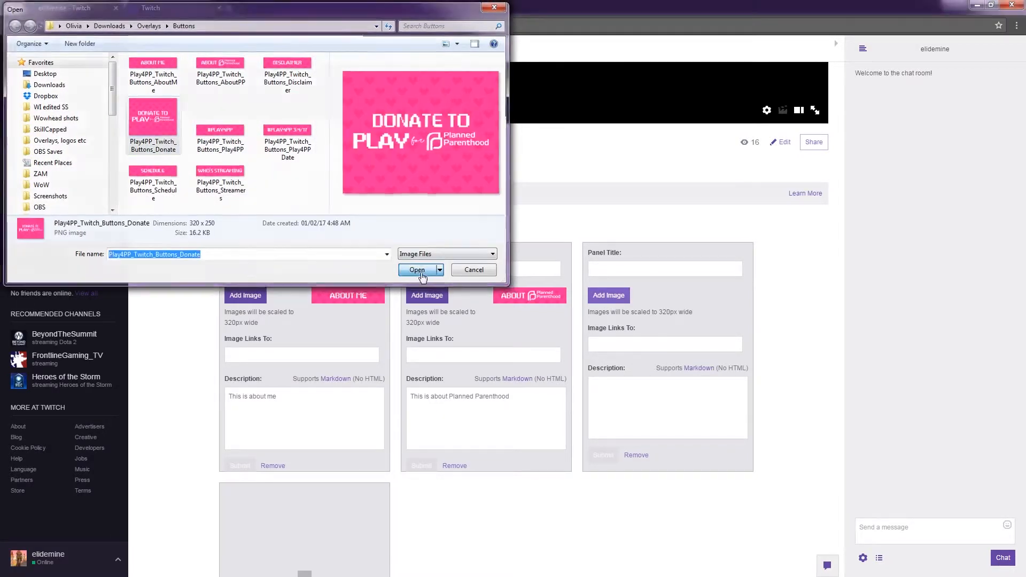
pyautogui.moveTo(523, 135); pyautogui.dragTo(525, 154)
pyautogui.click(491, 213)
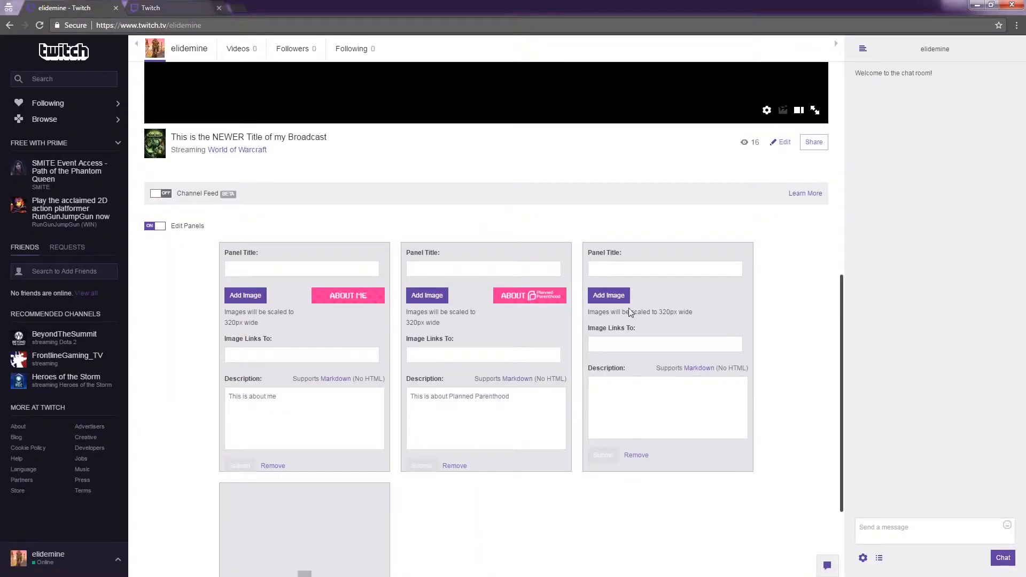
# - Give the donate panel the description "Donate here to support us!", submit it and leave panel editing
pyautogui.click(627, 398)
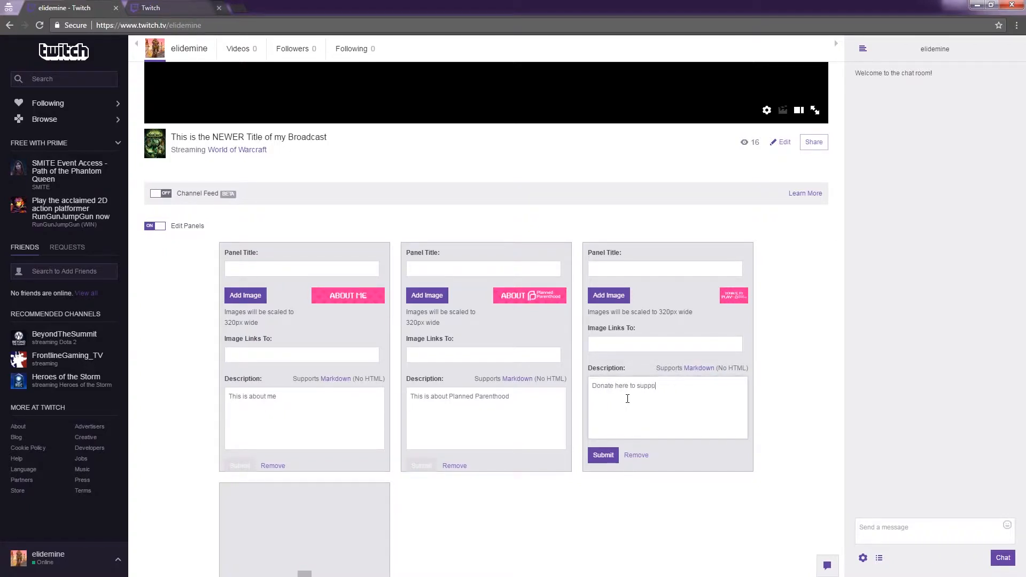
pyautogui.click(605, 455)
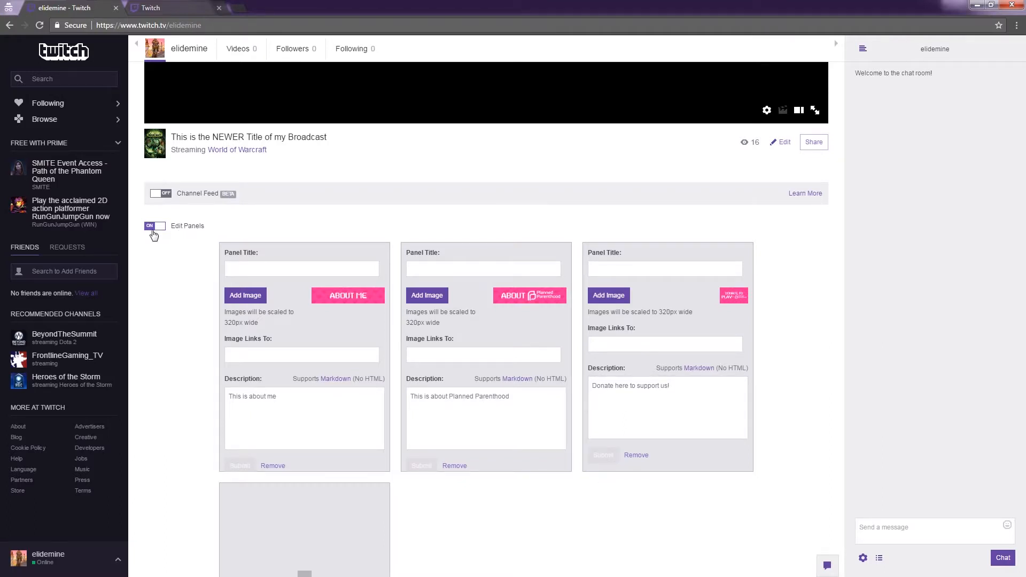
pyautogui.click(157, 227)
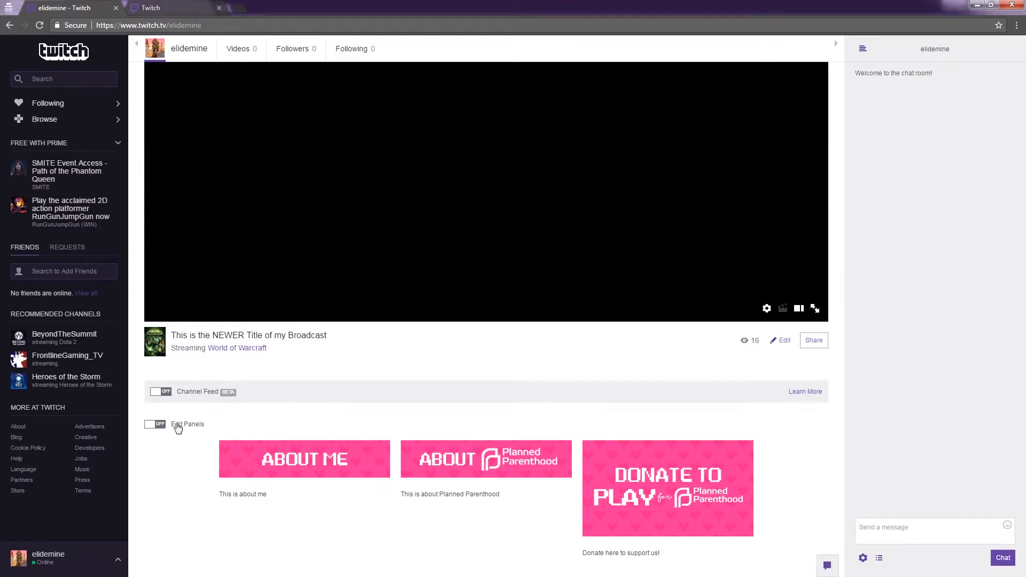
# - Try out a placeholder image link on the donate panel, clear it again, submit and leave panel editing
pyautogui.click(175, 425)
pyautogui.scroll(-4, 652, 488)
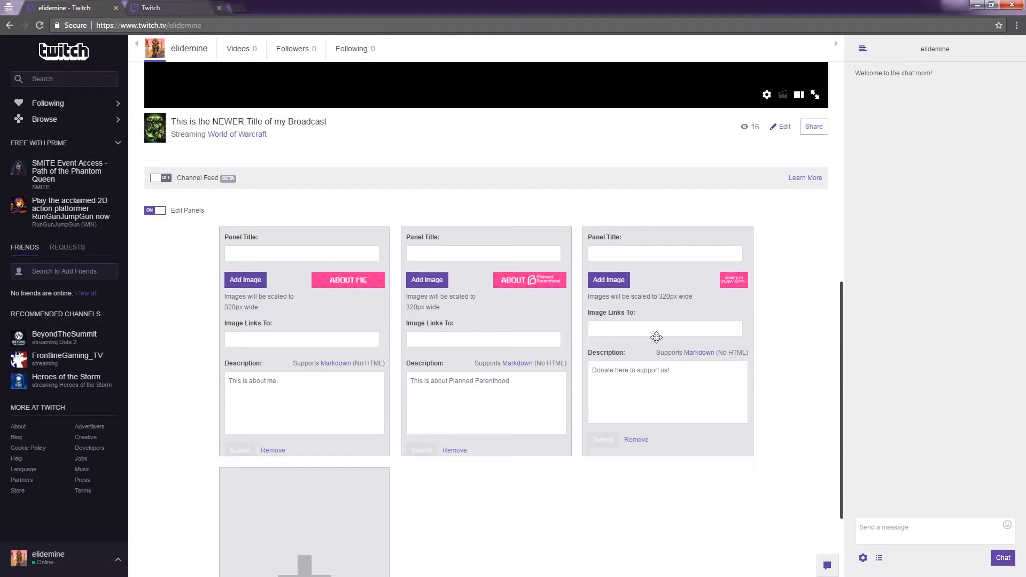
pyautogui.write('sdfsdfsdfsdfsdfsdfsdf')
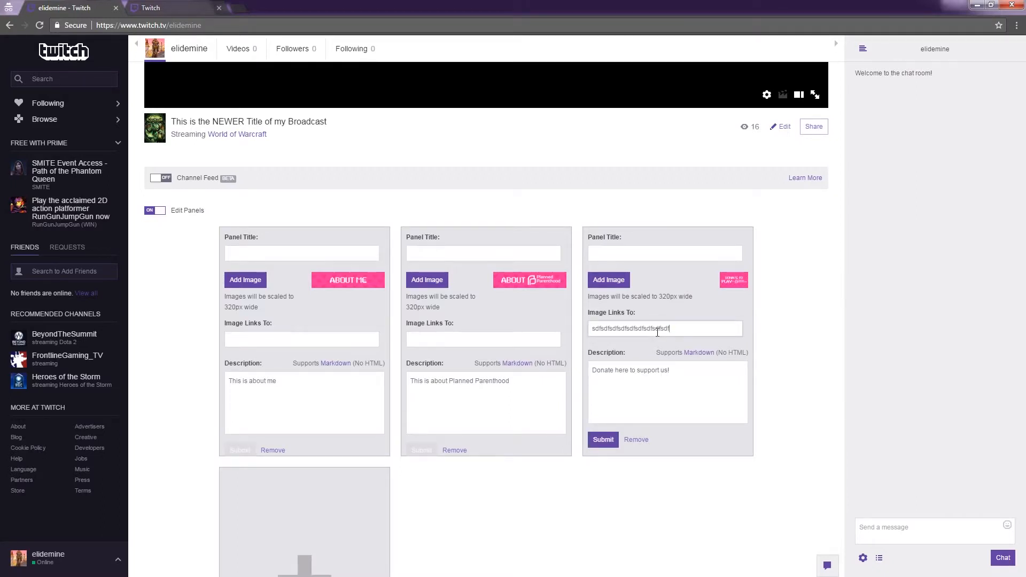
pyautogui.hotkey('ctrl', 'a')
pyautogui.press('BackSpace')
pyautogui.click(594, 440)
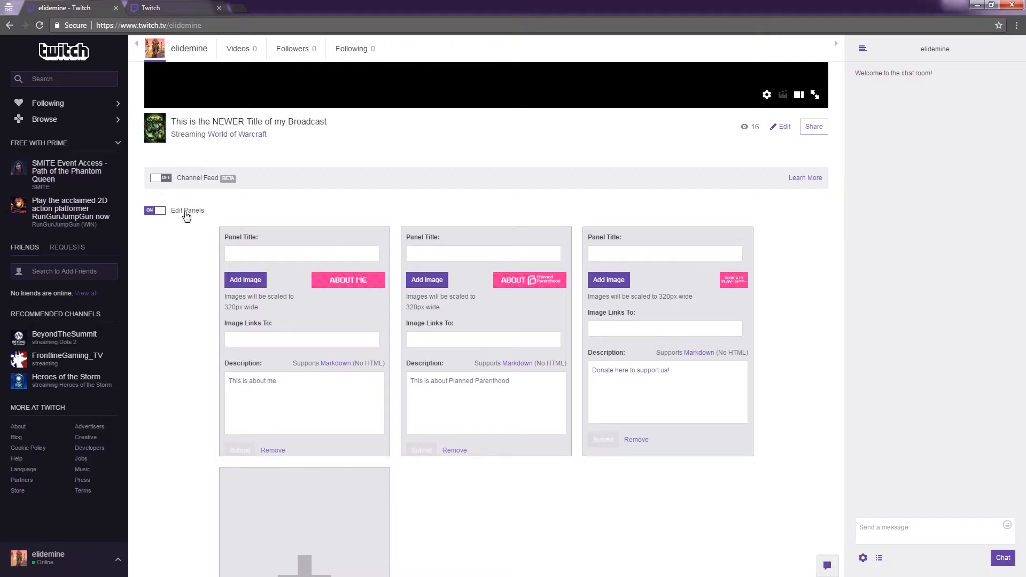
pyautogui.click(158, 211)
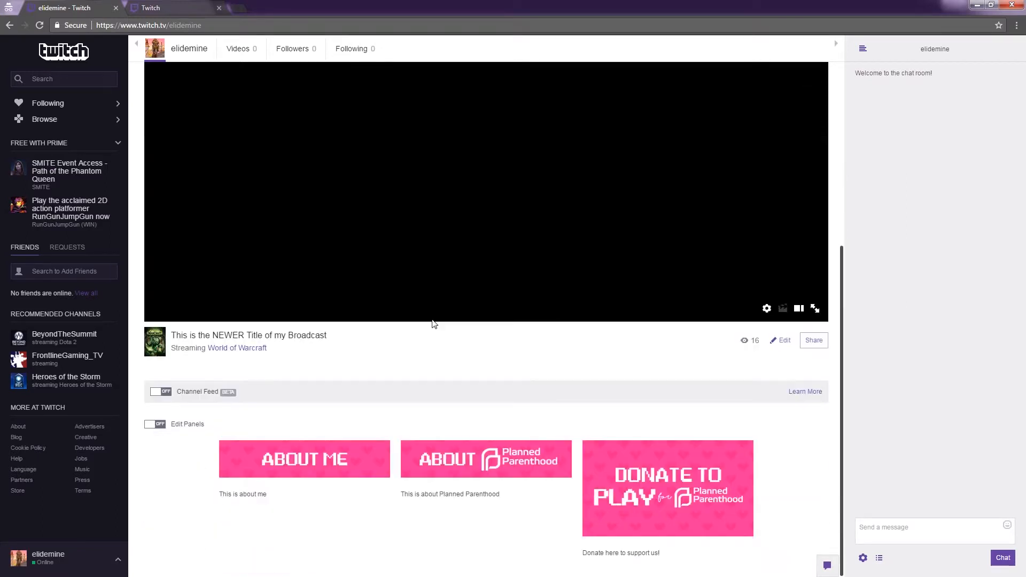
# - Look over the channel page between the cover image and the three image panels
pyautogui.scroll(3, 566, 448)
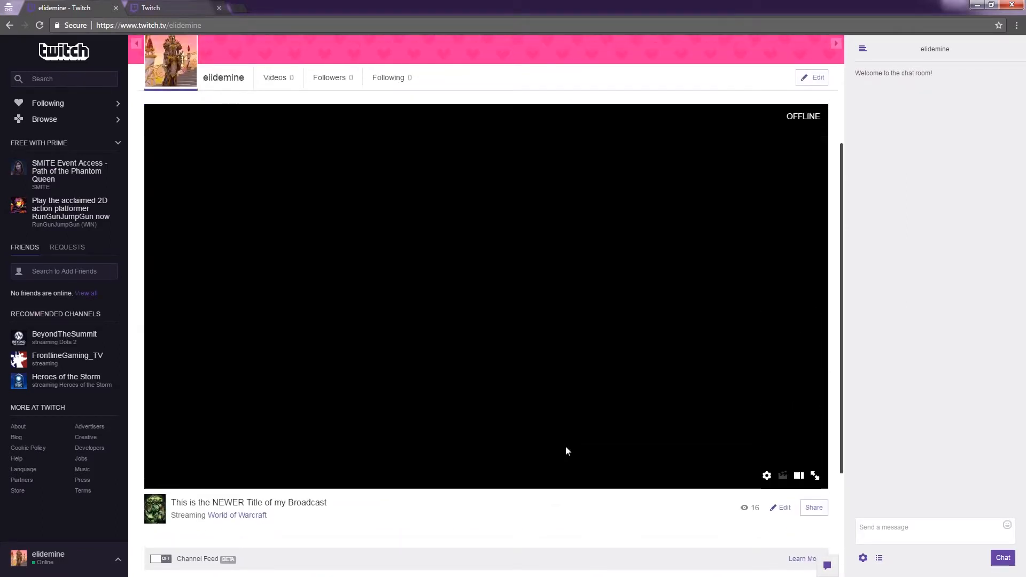
pyautogui.scroll(-4, 593, 424)
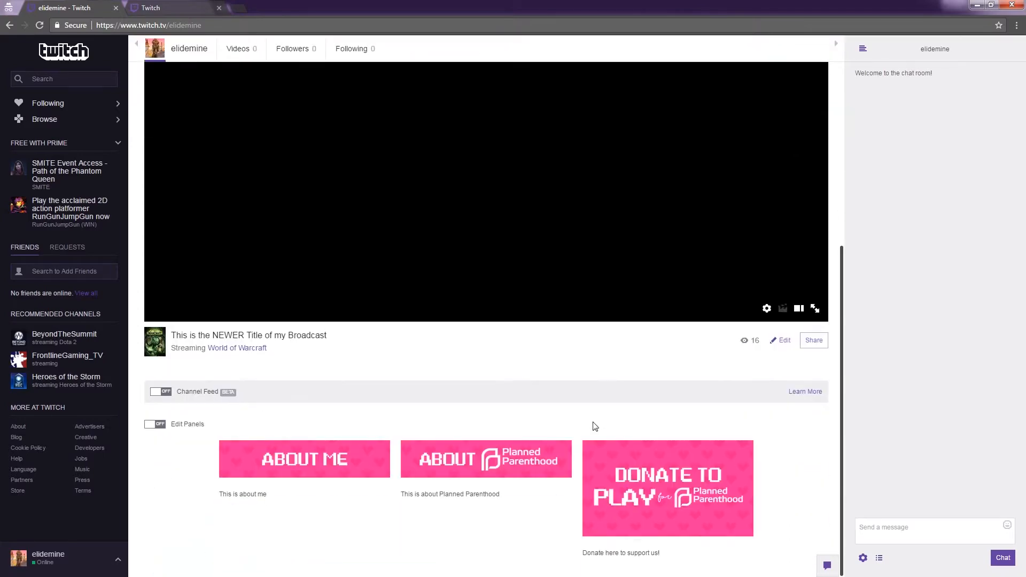
pyautogui.scroll(4, 594, 426)
pyautogui.scroll(-3, 591, 415)
# - Open the Channel & Videos section of the account settings
pyautogui.click(119, 561)
pyautogui.scroll(3, 481, 348)
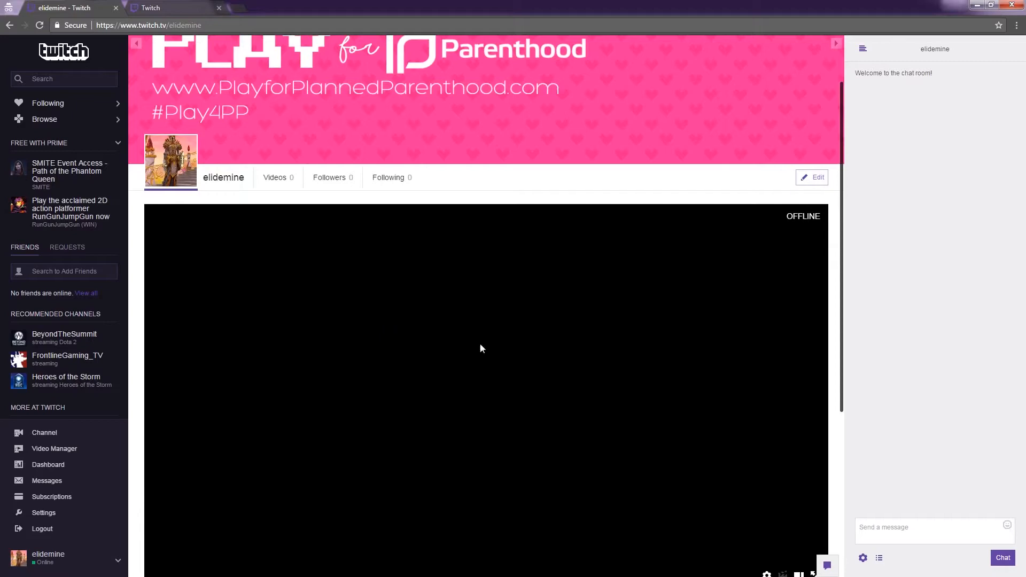
pyautogui.scroll(-2, 487, 410)
pyautogui.click(117, 561)
pyautogui.click(117, 561)
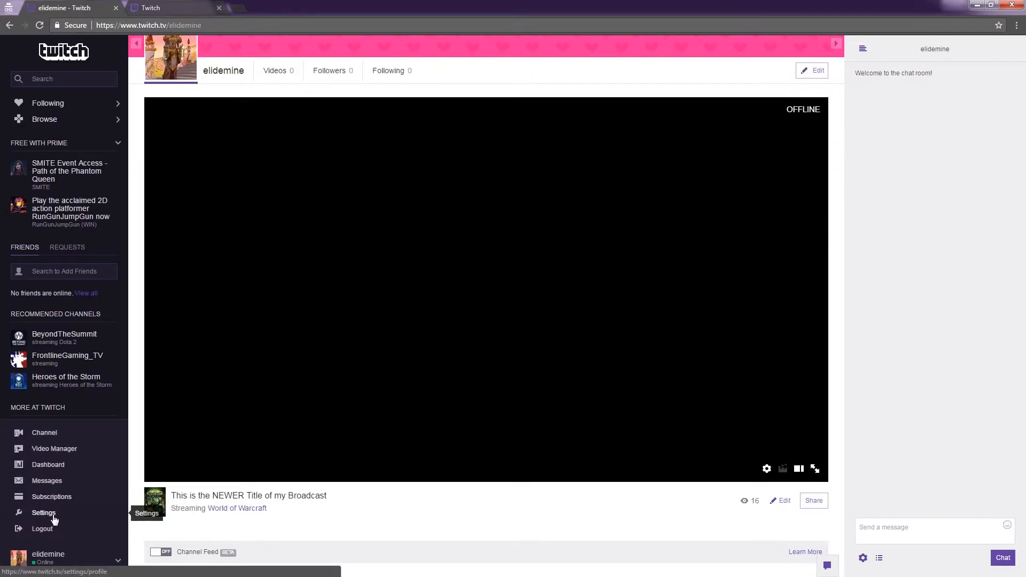
pyautogui.click(44, 513)
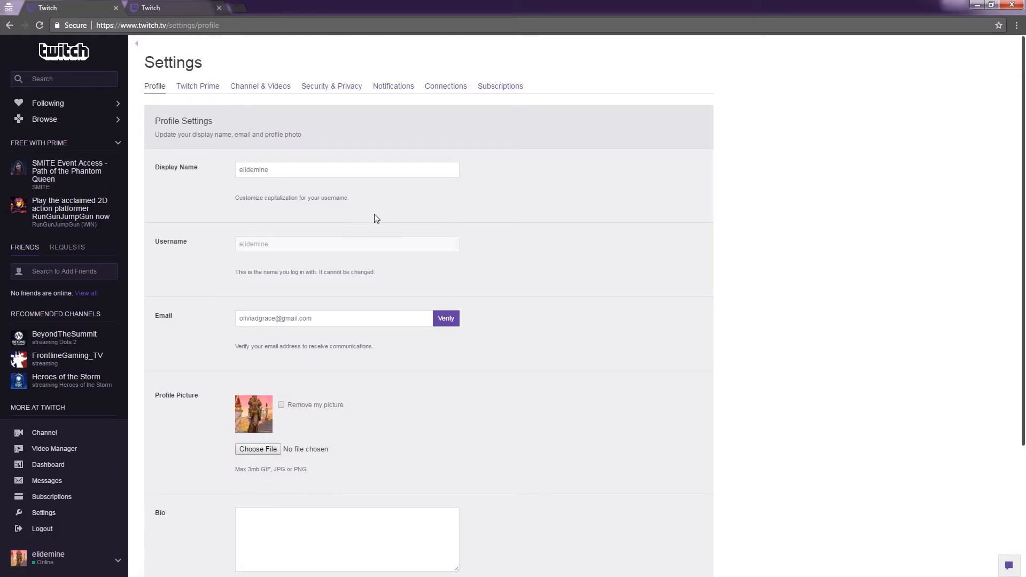
pyautogui.click(255, 89)
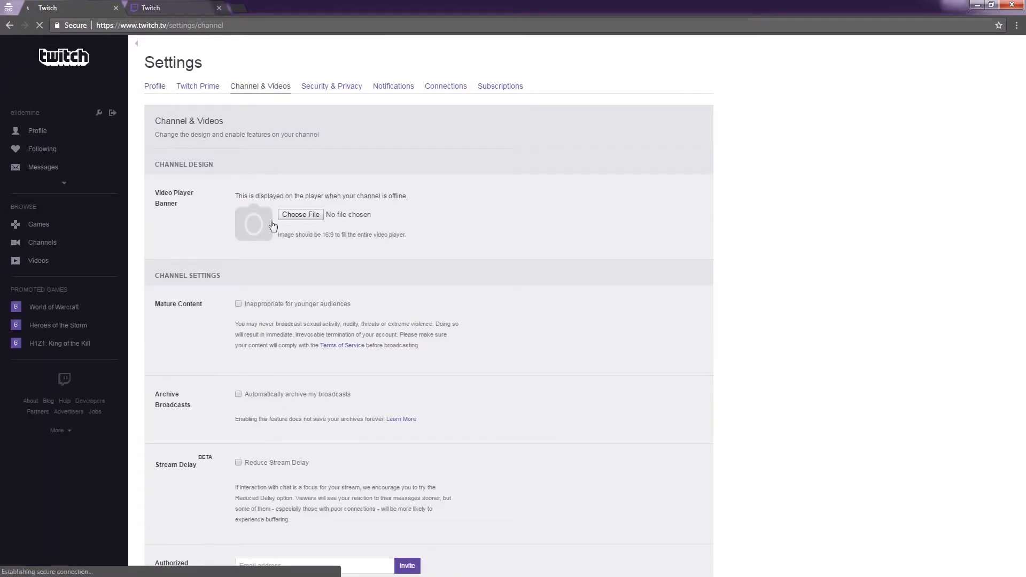
# - Choose Play4PP_Twitch_VideoPlayerBanner_DuringEventNight2 from the Overlays folder as the offline video player banner
pyautogui.moveTo(214, 166); pyautogui.dragTo(145, 170)
pyautogui.click(200, 209)
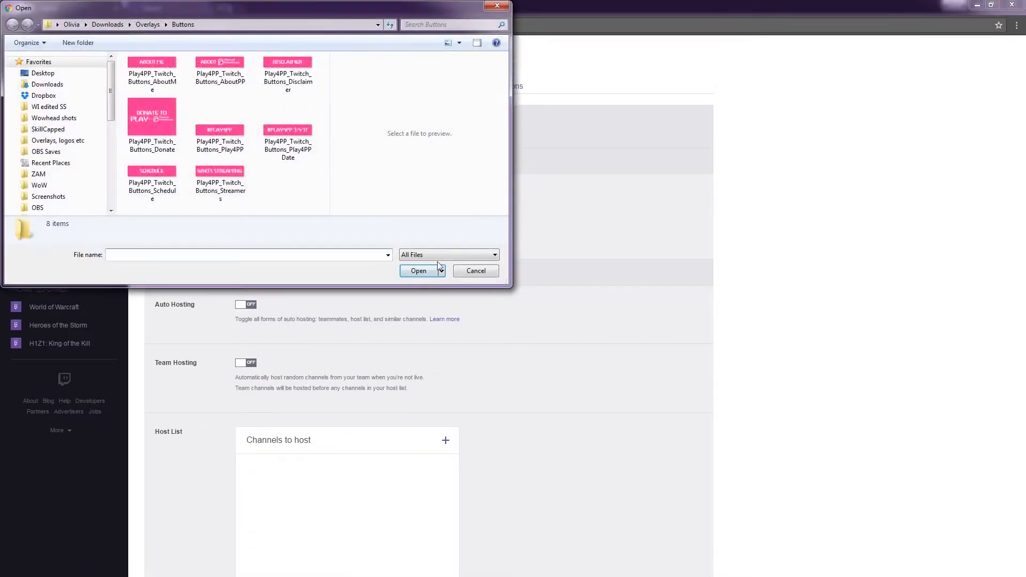
pyautogui.click(473, 270)
pyautogui.click(284, 214)
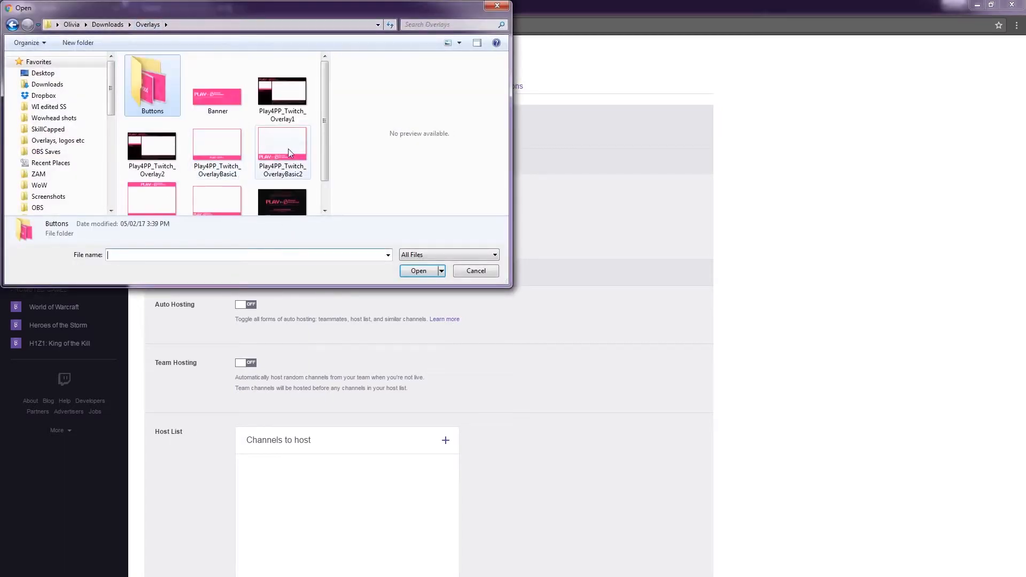
pyautogui.scroll(-2, 323, 148)
pyautogui.click(286, 177)
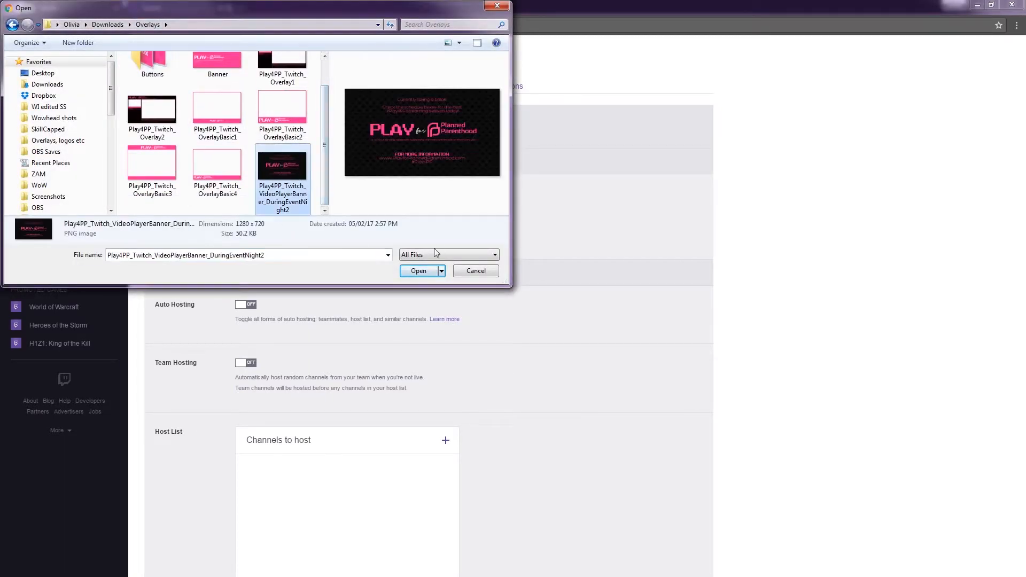
pyautogui.click(420, 271)
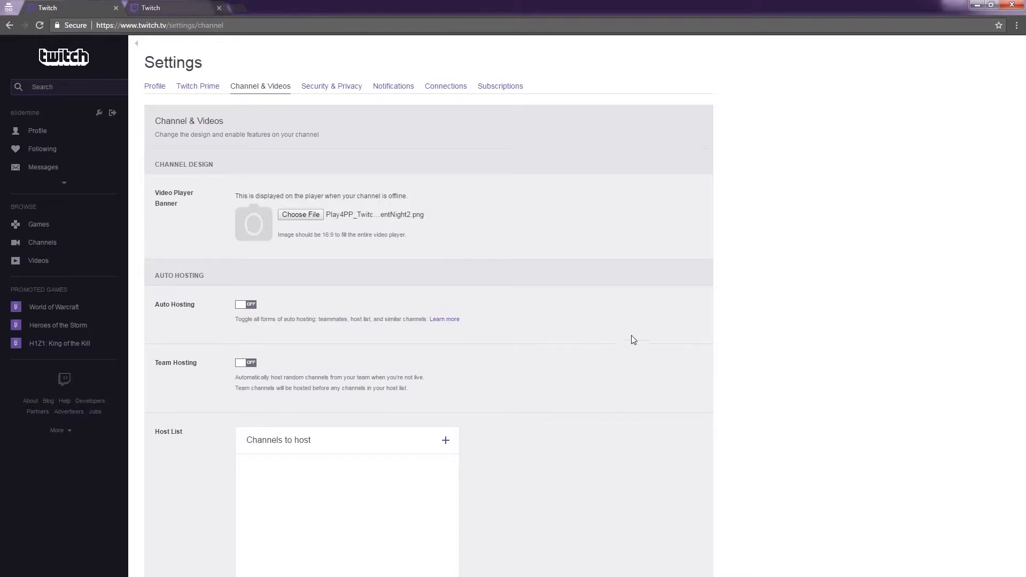
# - Save the channel settings with the newly chosen video player banner
pyautogui.scroll(-10, 637, 304)
pyautogui.scroll(-15, 636, 301)
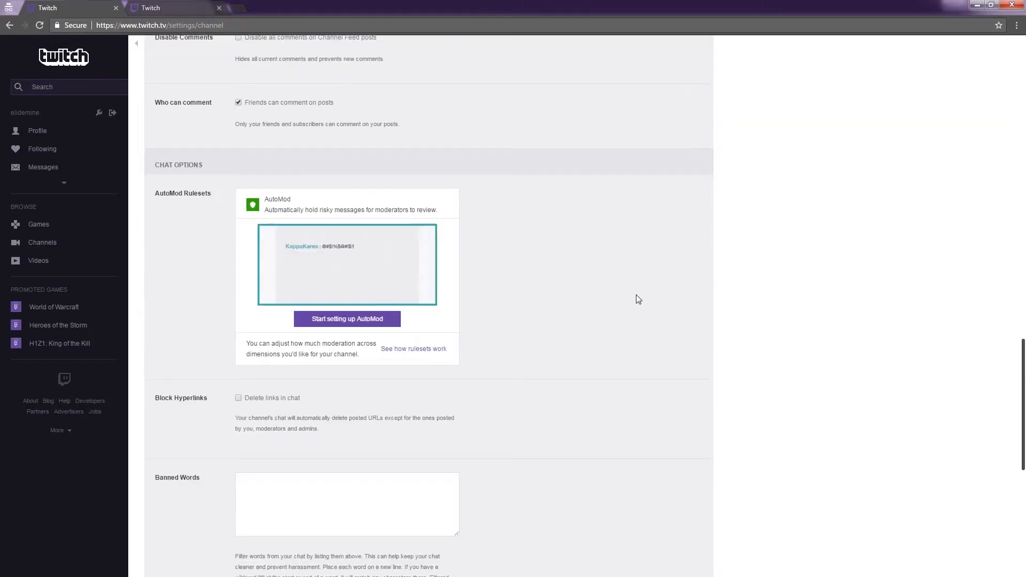
pyautogui.click(196, 535)
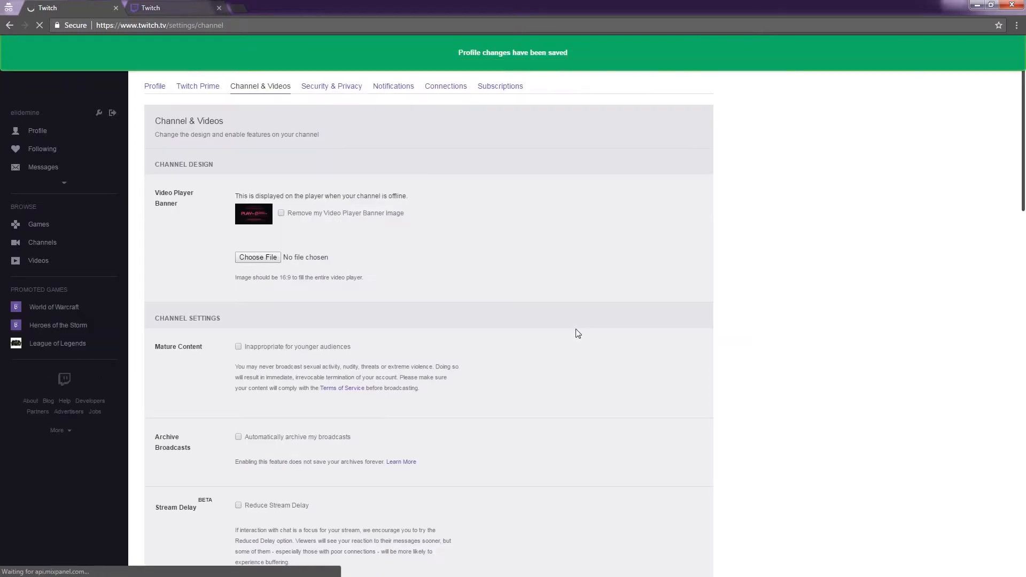
# - Go to the account's own channel page by replacing the settings path in the web address with the channel name
pyautogui.moveTo(168, 25); pyautogui.dragTo(297, 23)
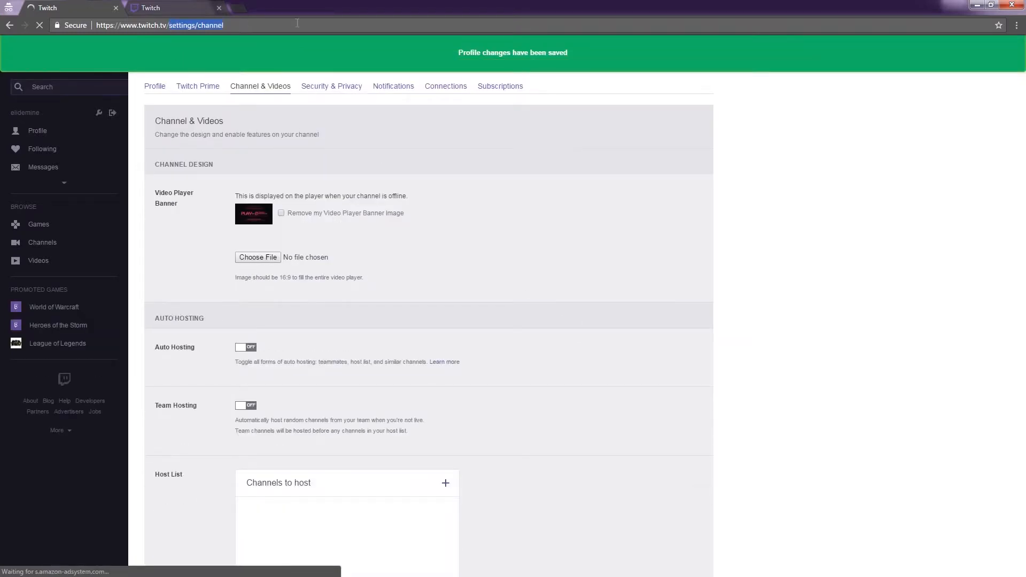
pyautogui.write('elui')
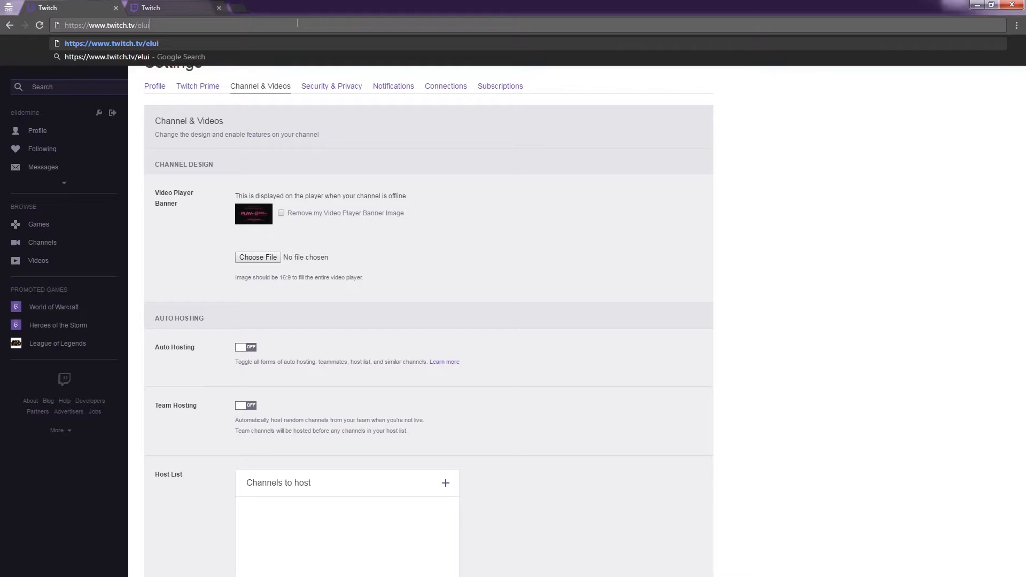
pyautogui.write('demine')
pyautogui.press('Return')
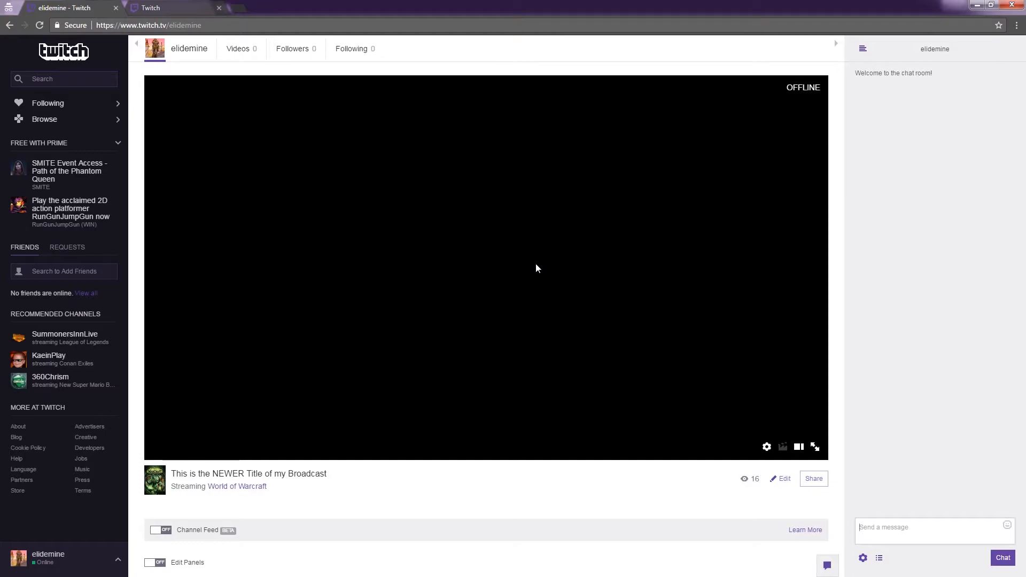
# - Look over the channel page from the cover image and offline video player banner to the broadcast title and panels
pyautogui.scroll(-5, 528, 252)
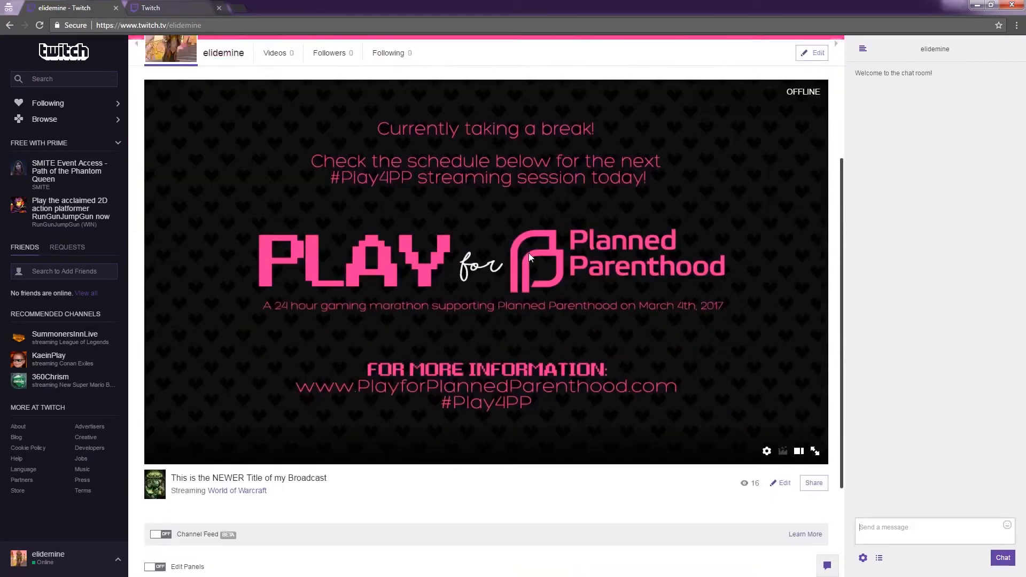
pyautogui.scroll(3, 466, 301)
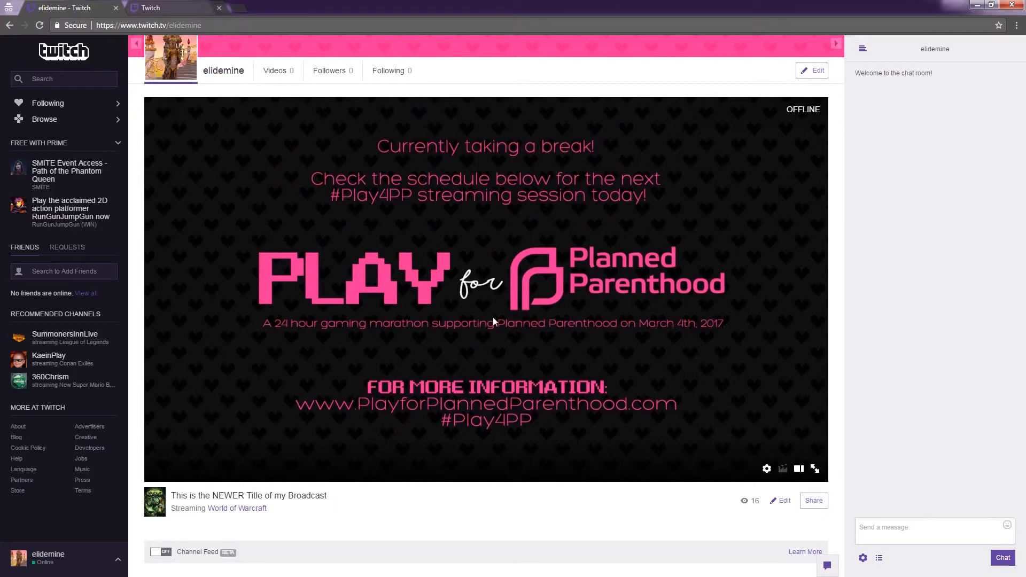
pyautogui.scroll(3, 508, 319)
pyautogui.scroll(-2, 535, 324)
pyautogui.scroll(3, 527, 302)
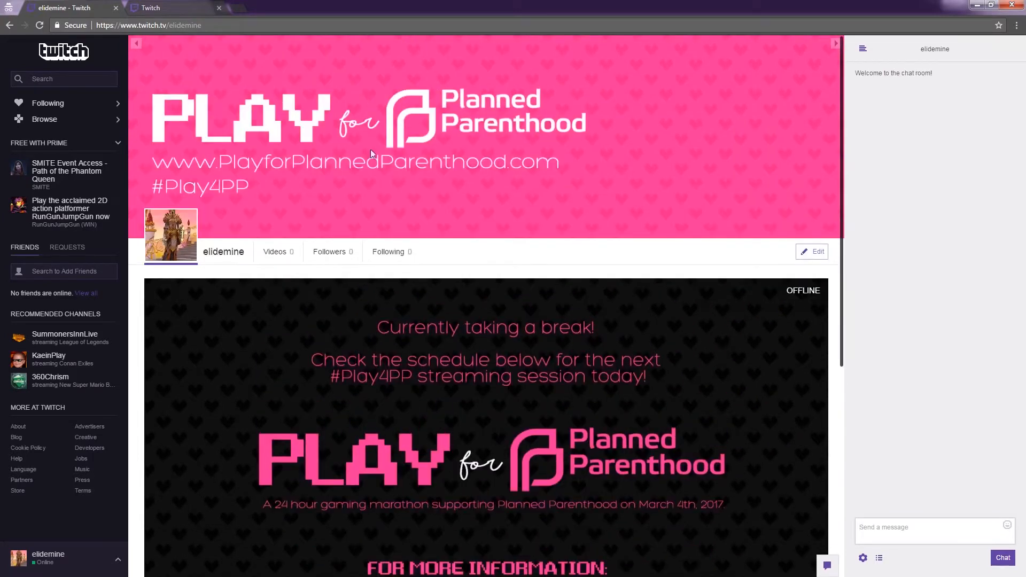
pyautogui.scroll(-1, 484, 160)
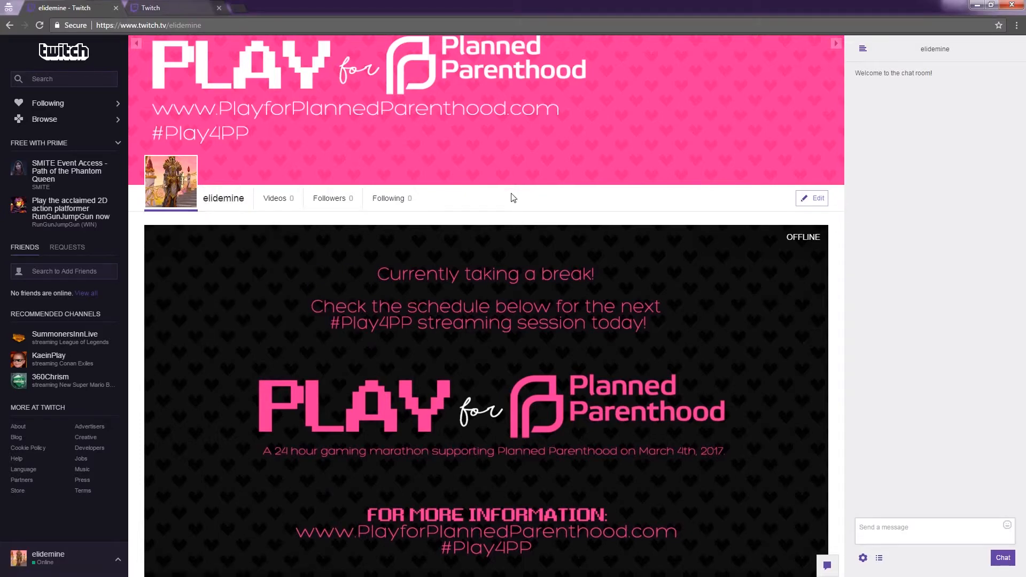
pyautogui.scroll(-2, 537, 195)
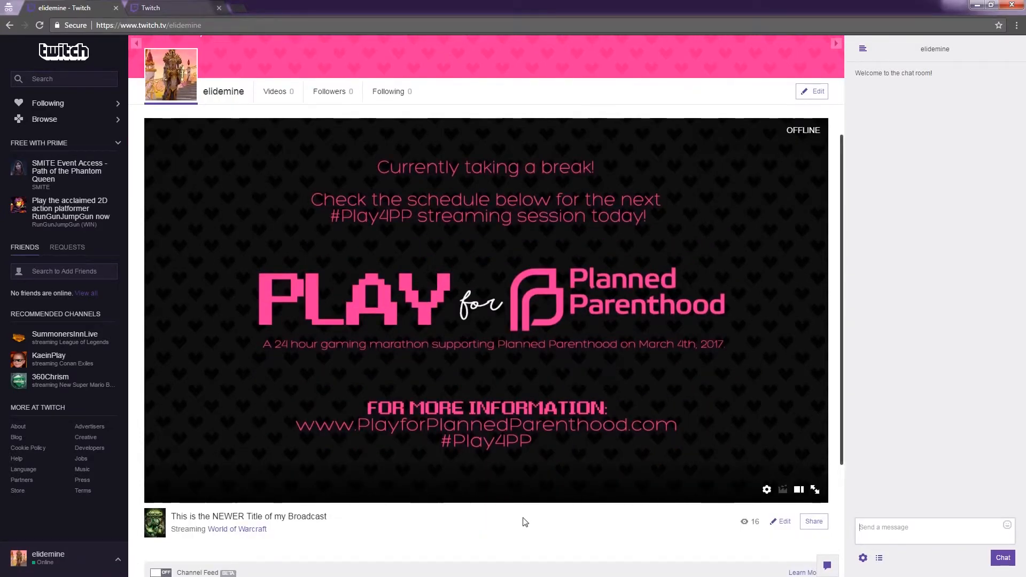
pyautogui.scroll(-3, 278, 528)
# - Open the channel dashboard and examine its stream title, broadcast language, game and video preview
pyautogui.click(118, 560)
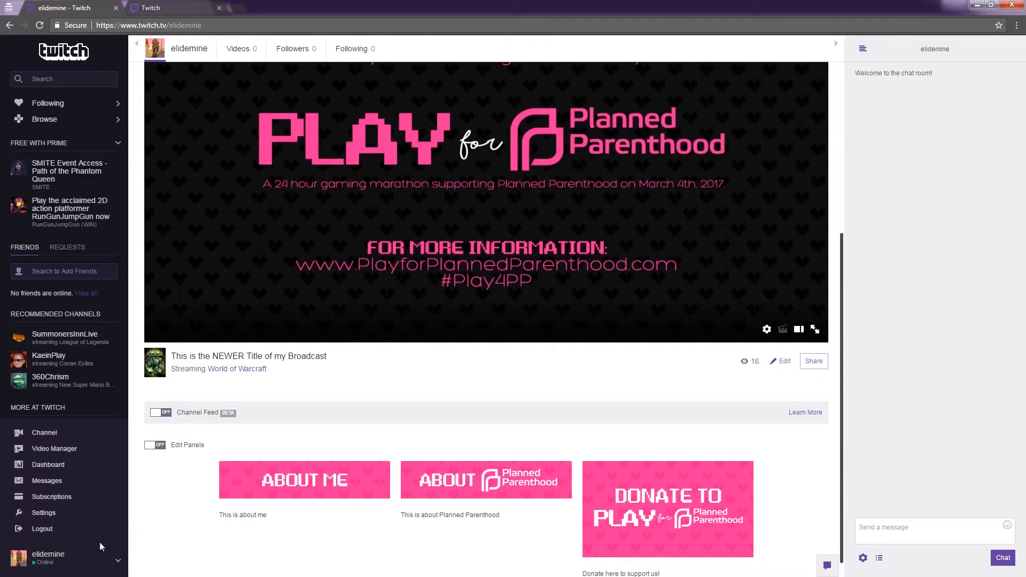
pyautogui.click(51, 466)
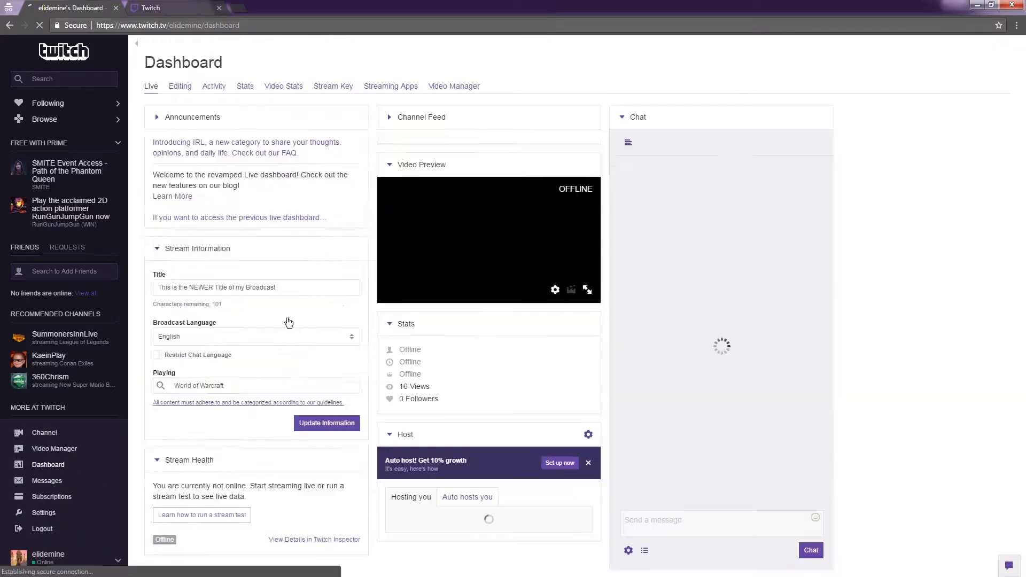
pyautogui.moveTo(289, 191); pyautogui.dragTo(149, 197)
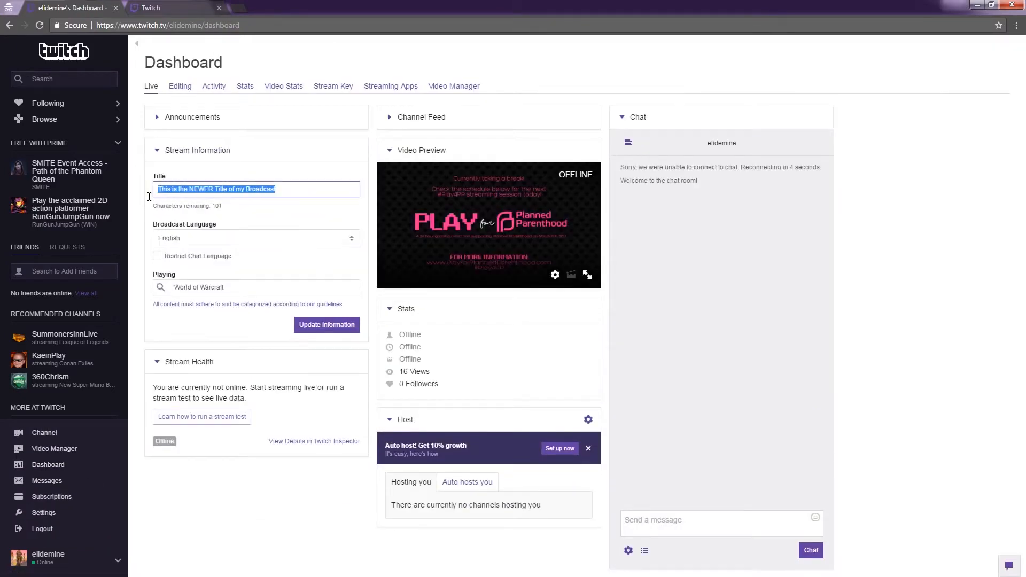
pyautogui.click(254, 241)
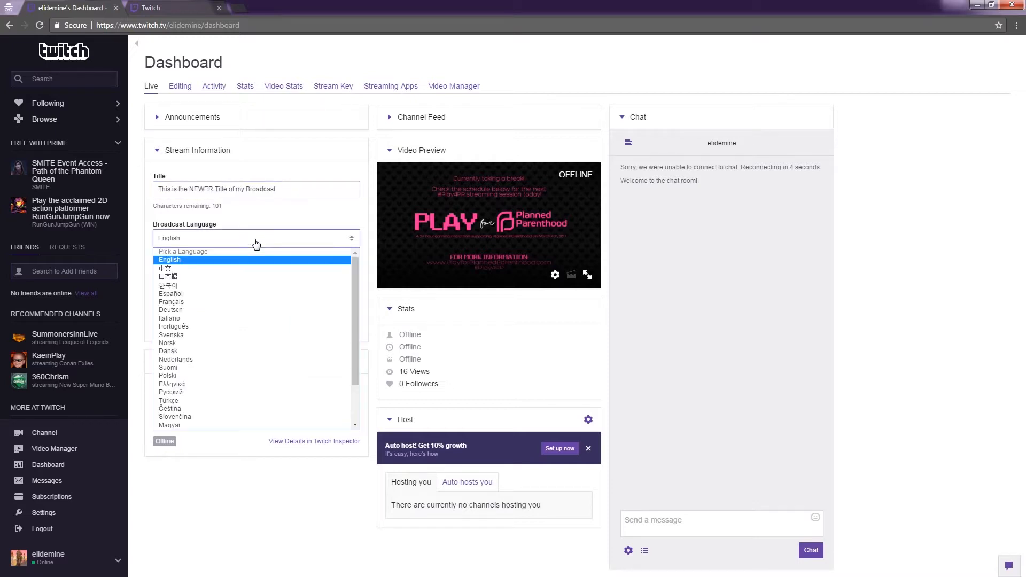
pyautogui.click(284, 213)
pyautogui.click(262, 289)
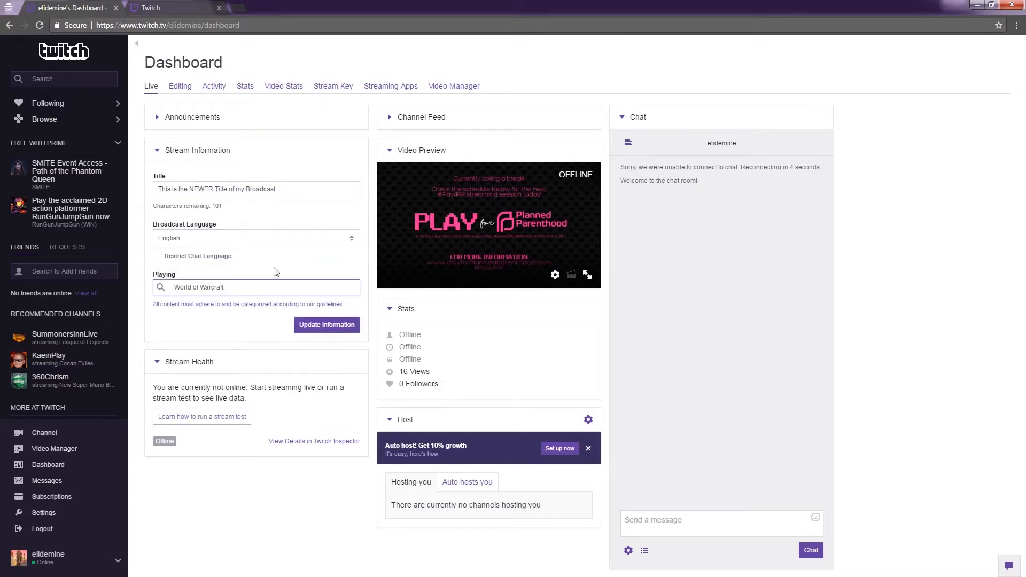
pyautogui.click(539, 226)
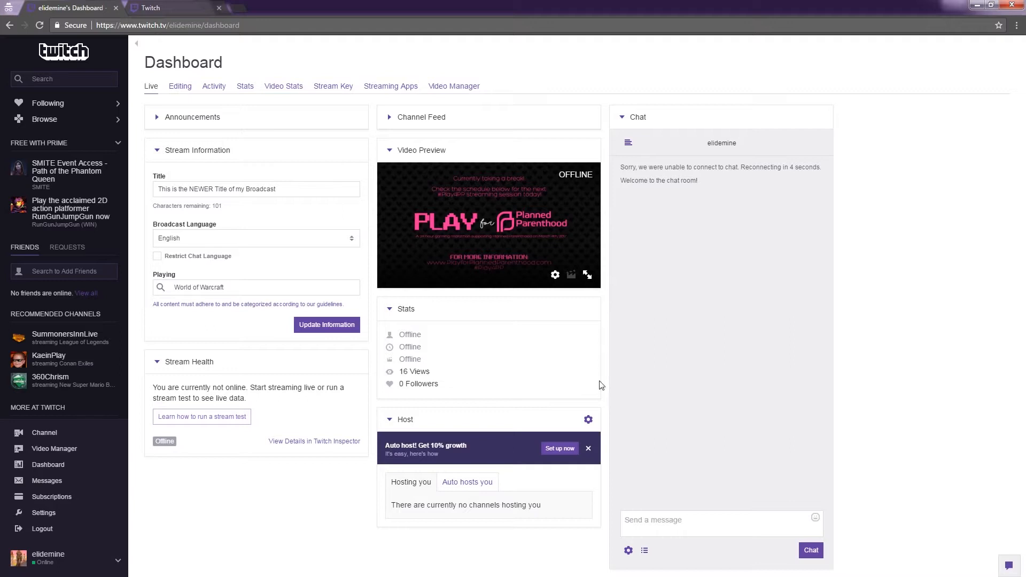
# - Post the message "chat chat" in the dashboard's chat
pyautogui.click(714, 527)
pyautogui.write('chat chat')
pyautogui.press('Return')
# - Revisit the channel page, reopen the dashboard and request the stream key from its Stream Key section
pyautogui.click(9, 25)
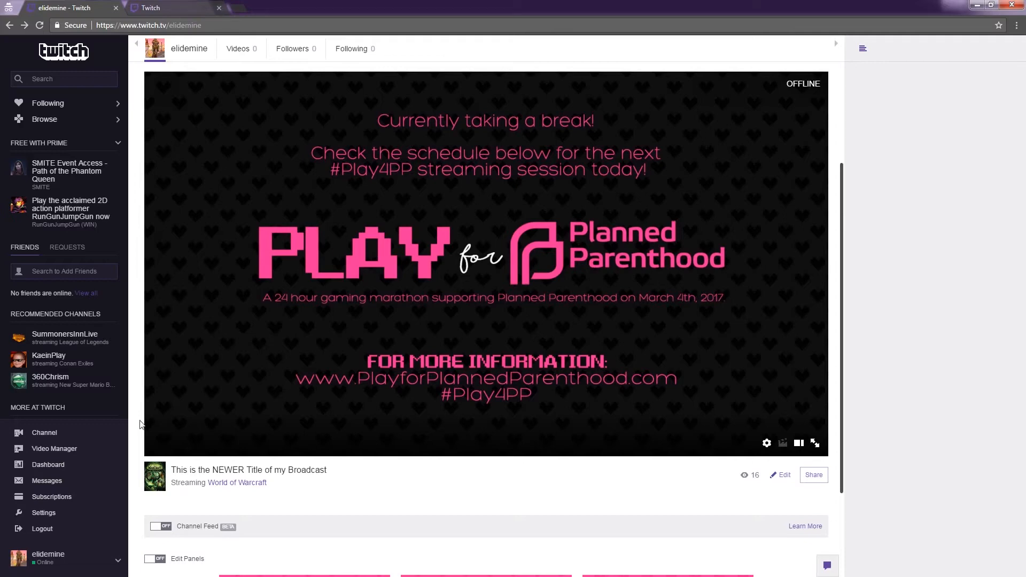
pyautogui.click(52, 467)
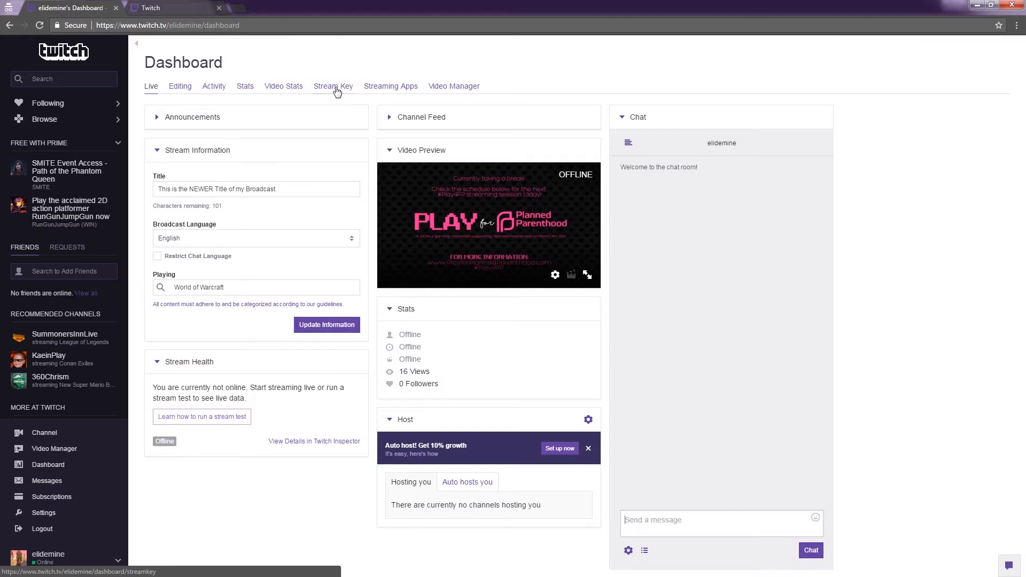
pyautogui.click(335, 87)
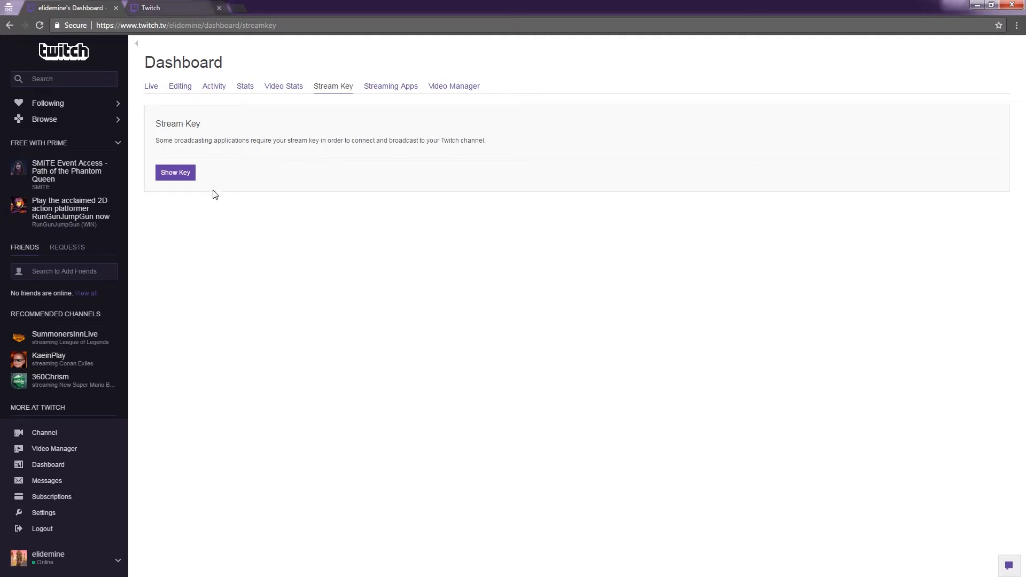
pyautogui.click(173, 173)
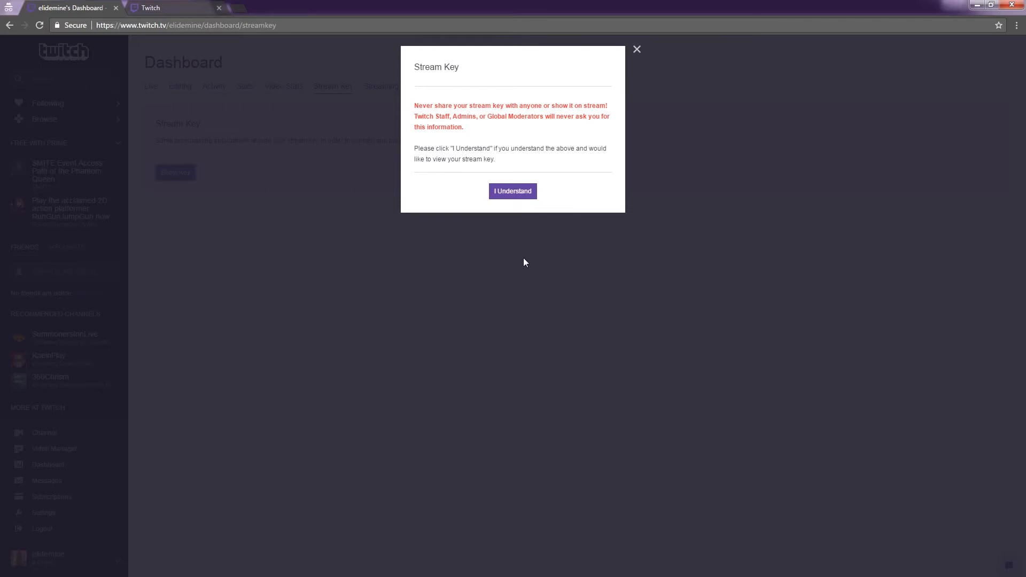
# - Read and acknowledge the warning against sharing the stream key, copy the revealed key and close the dialog
pyautogui.moveTo(415, 105); pyautogui.dragTo(608, 125)
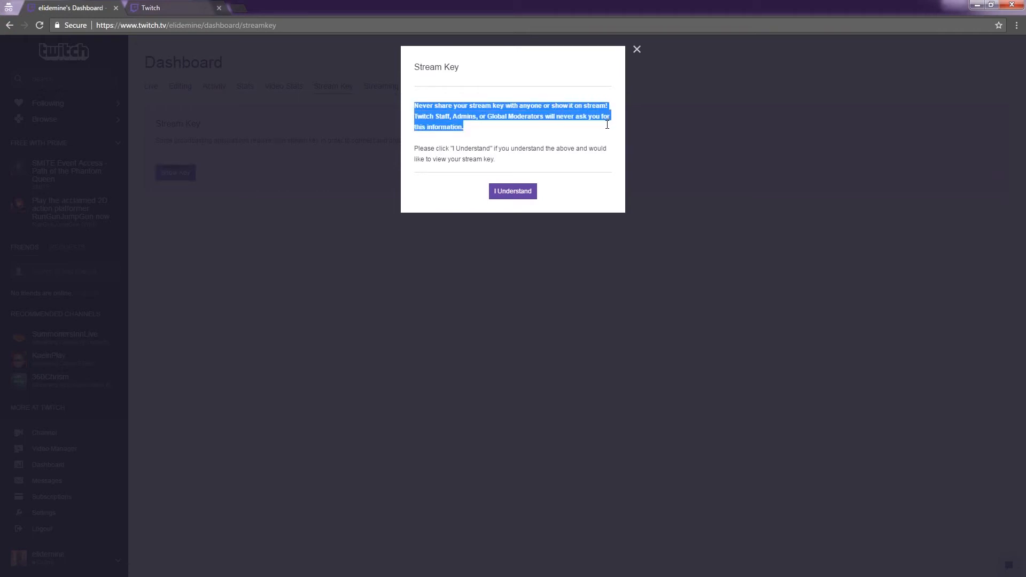
pyautogui.click(588, 141)
pyautogui.moveTo(484, 131); pyautogui.dragTo(415, 106)
pyautogui.click(534, 133)
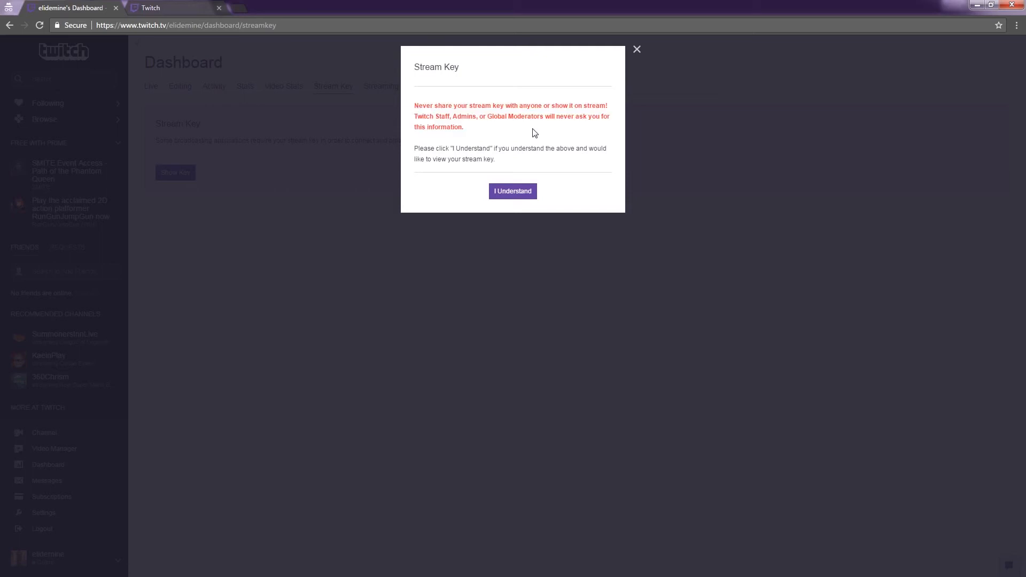
pyautogui.click(512, 193)
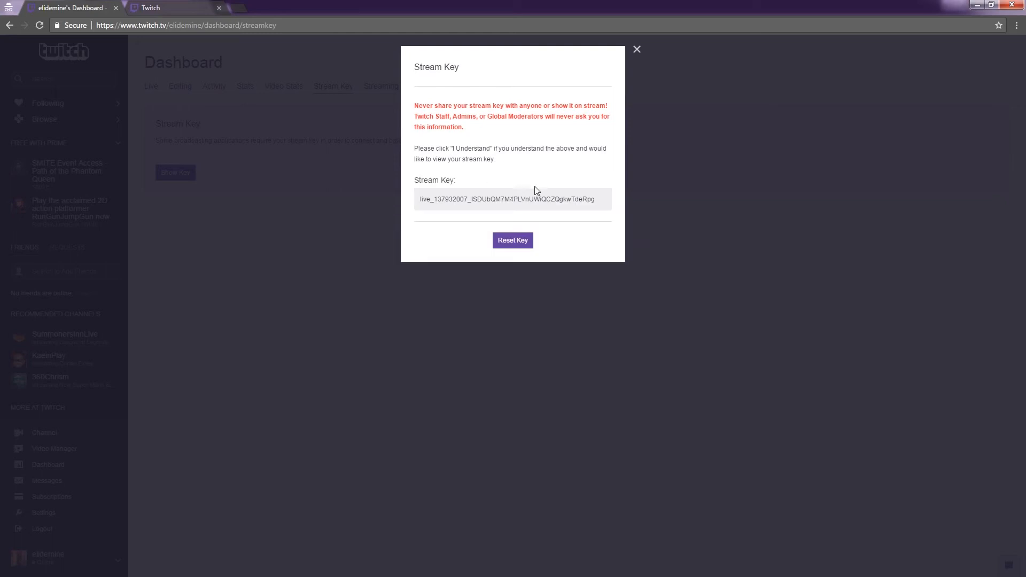
pyautogui.moveTo(600, 202); pyautogui.dragTo(421, 200)
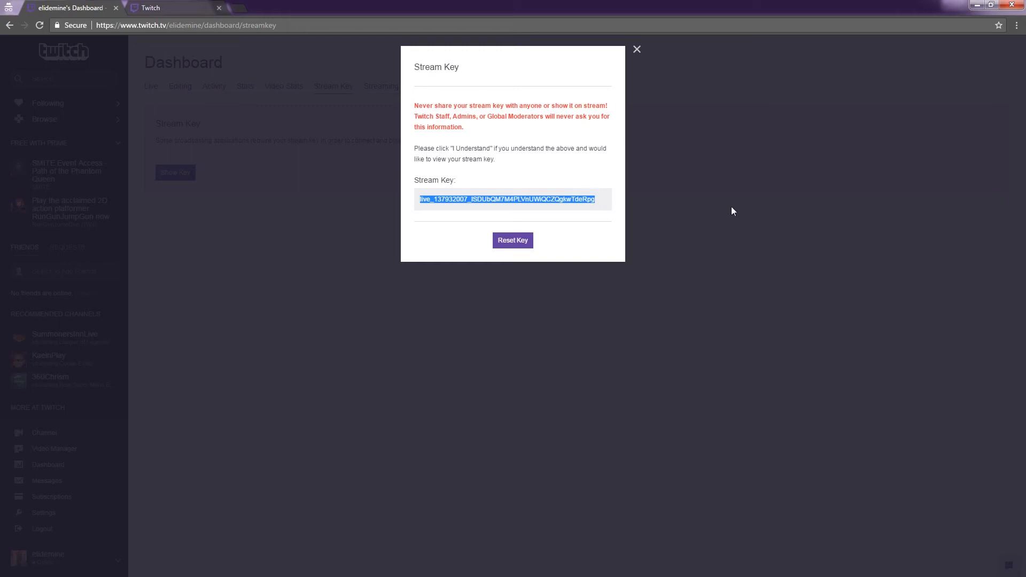
pyautogui.click(636, 50)
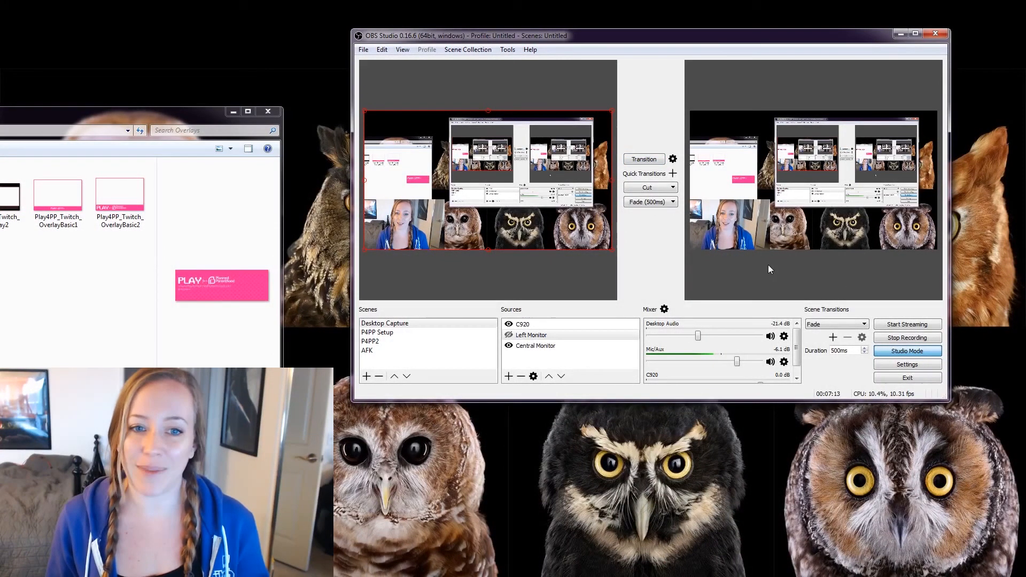
# - Switch to OBS Studio and replace the stream key in its Stream settings with the copied Twitch stream key
pyautogui.click(908, 365)
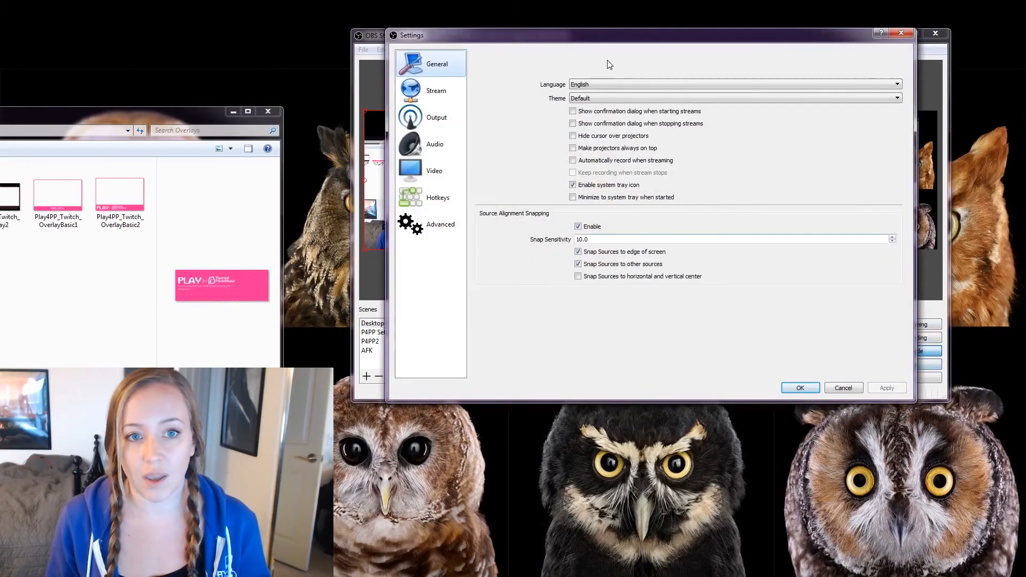
pyautogui.click(436, 91)
pyautogui.click(792, 131)
pyautogui.hotkey('ctrl', 'a')
pyautogui.hotkey('ctrl', 'v')
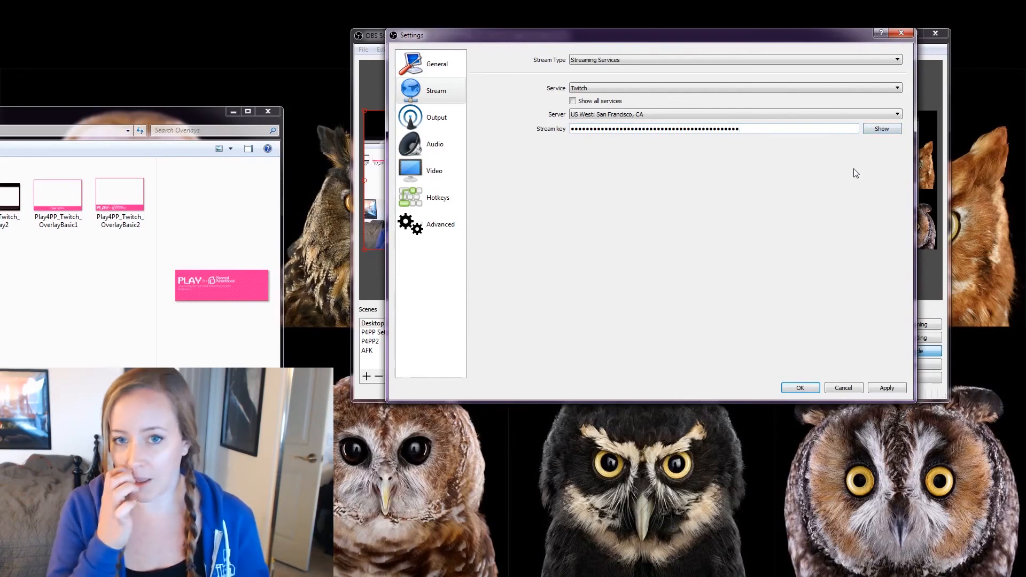
# - Toggle the stream key's visibility on and off, apply the stream settings and close them
pyautogui.click(875, 131)
pyautogui.click(874, 131)
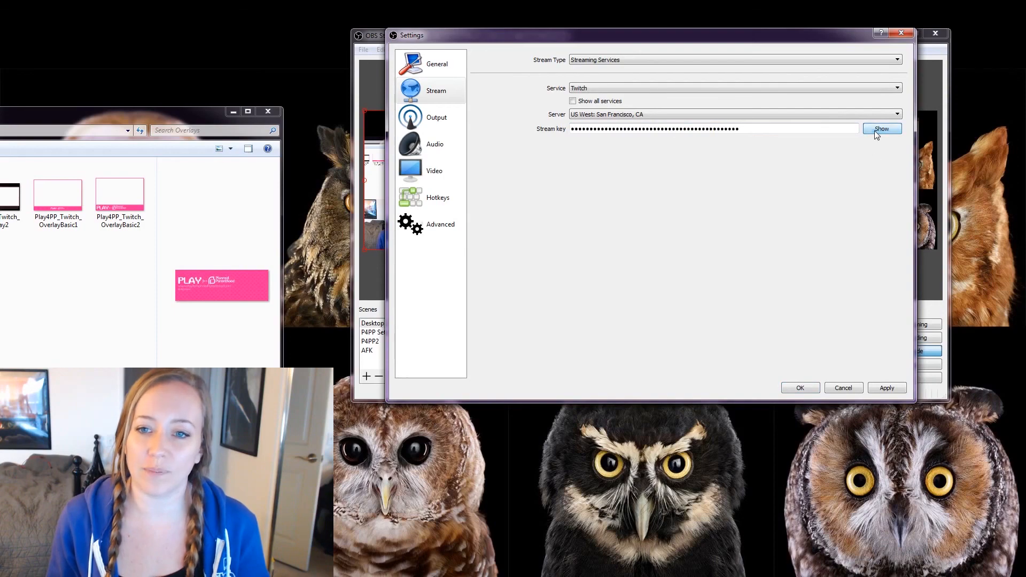
pyautogui.click(877, 388)
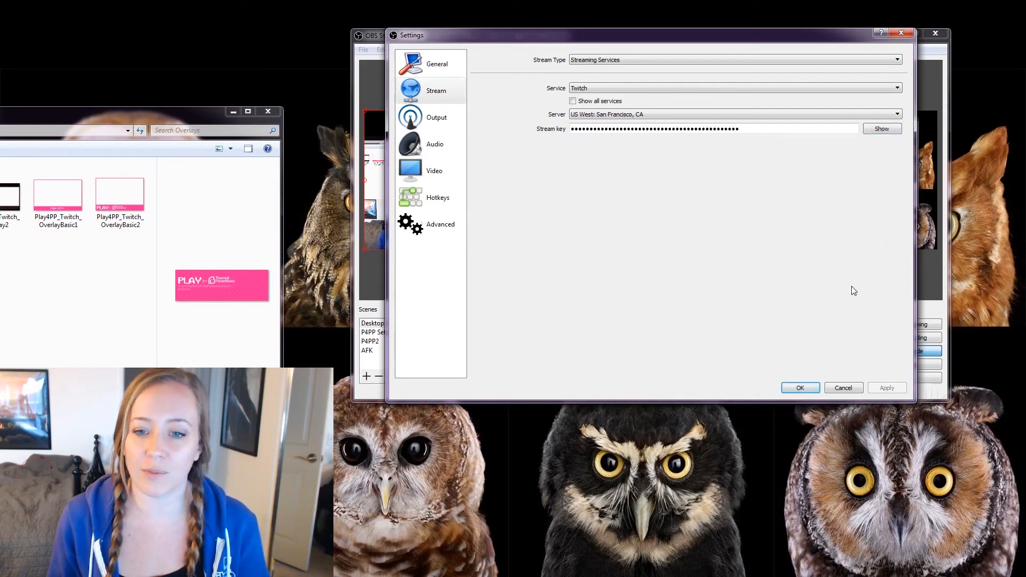
pyautogui.click(801, 388)
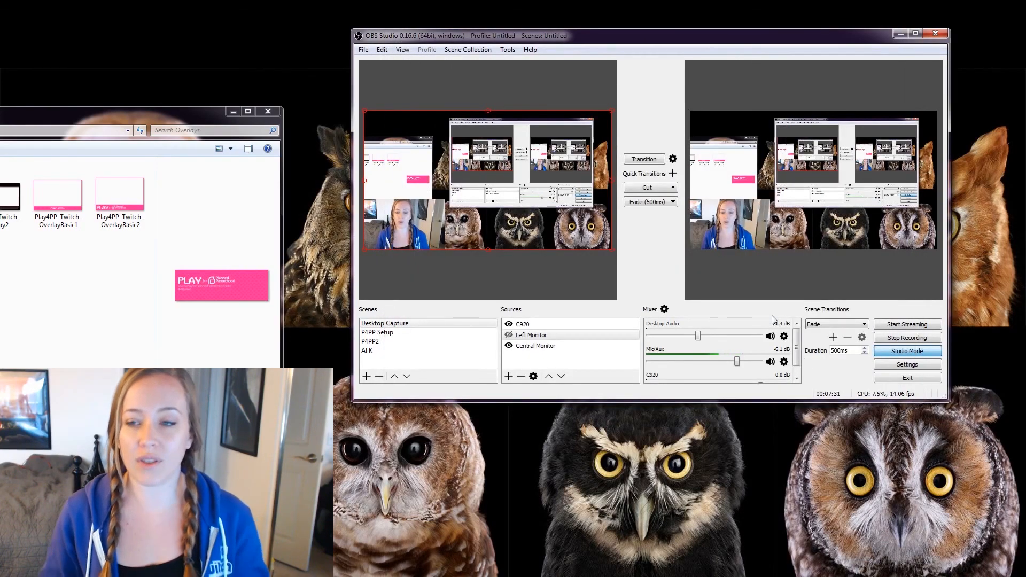